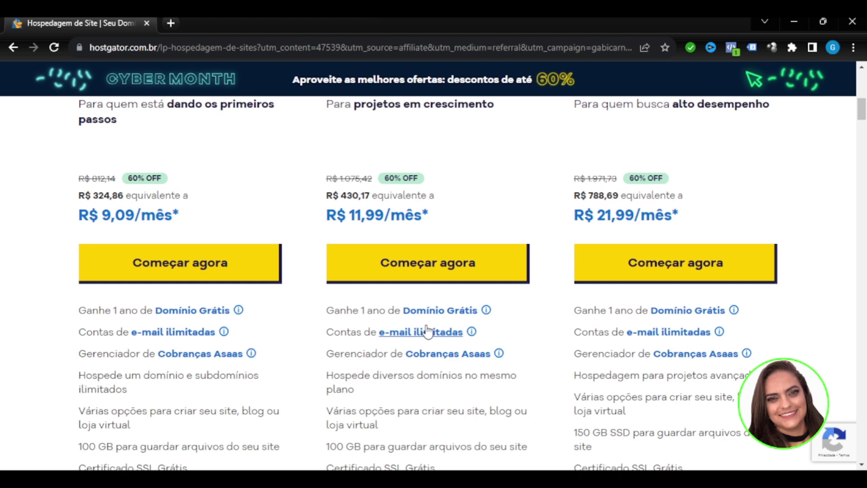
pyautogui.scroll(4, 427, 332)
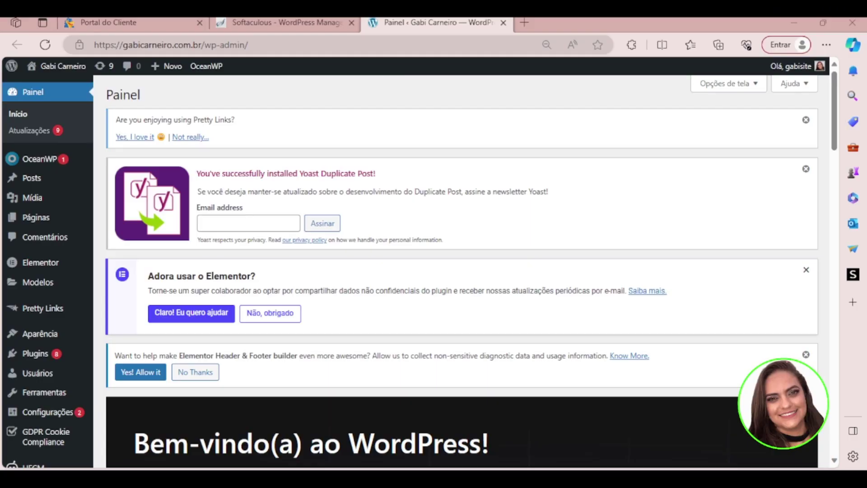
# - Start adding a new plugin and search the plugin directory for "elementor"
pyautogui.moveTo(24, 169)
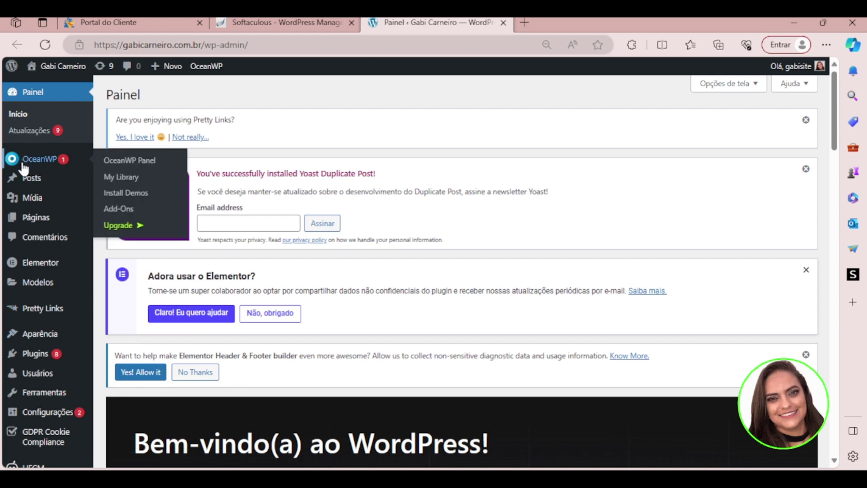
pyautogui.click(29, 359)
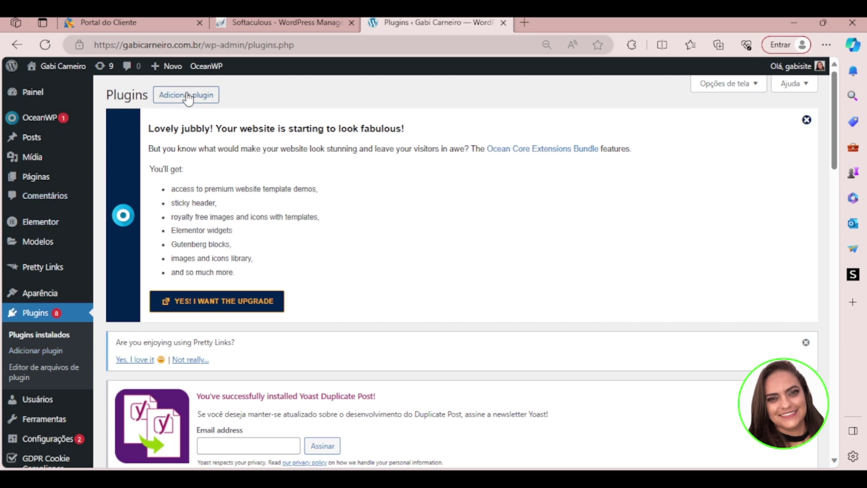
pyautogui.click(205, 96)
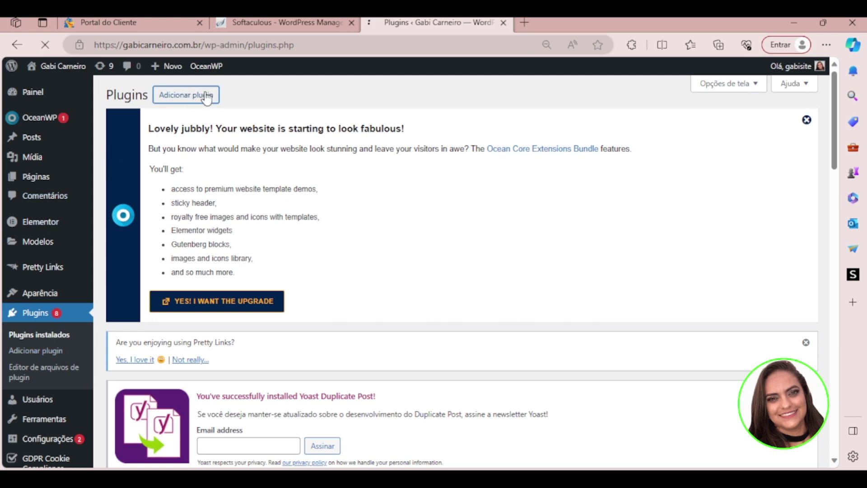
pyautogui.write('elementor')
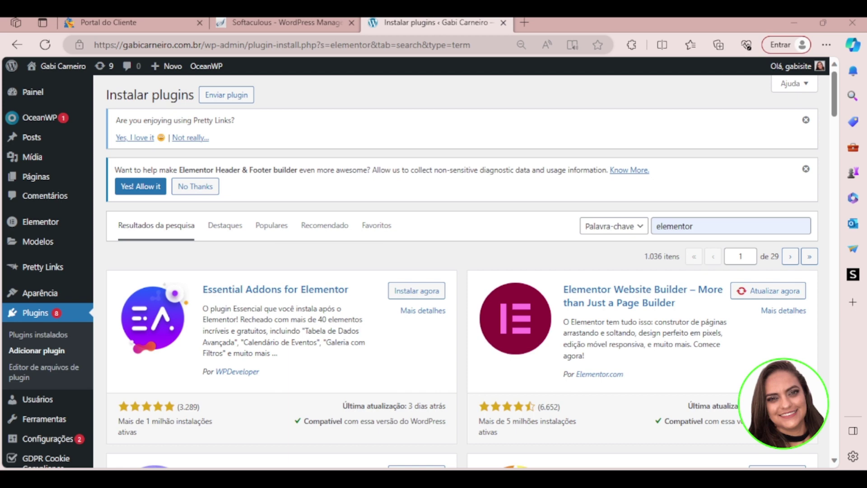
pyautogui.click(691, 226)
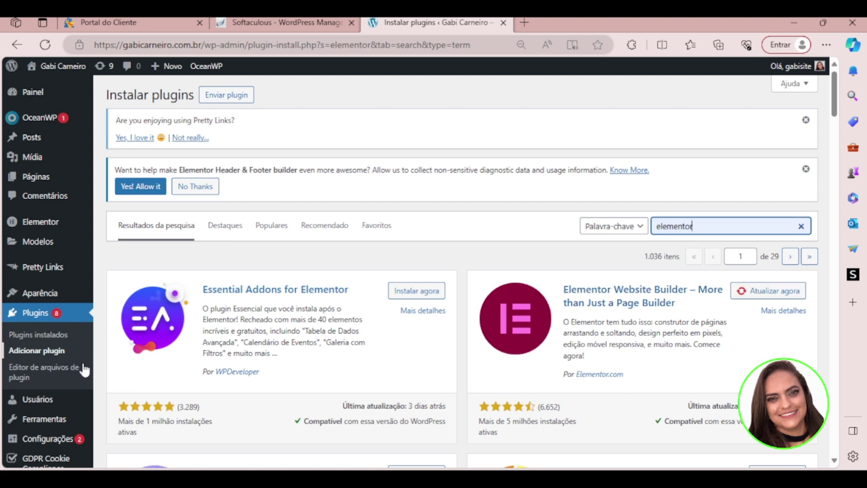
# - Update the Elementor Website Builder plugin from the search results
pyautogui.moveTo(31, 231)
pyautogui.click(754, 292)
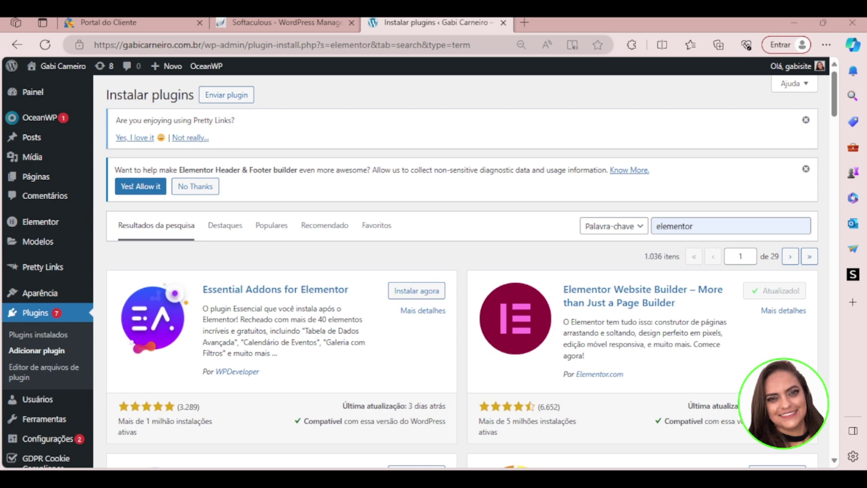
pyautogui.moveTo(9, 225)
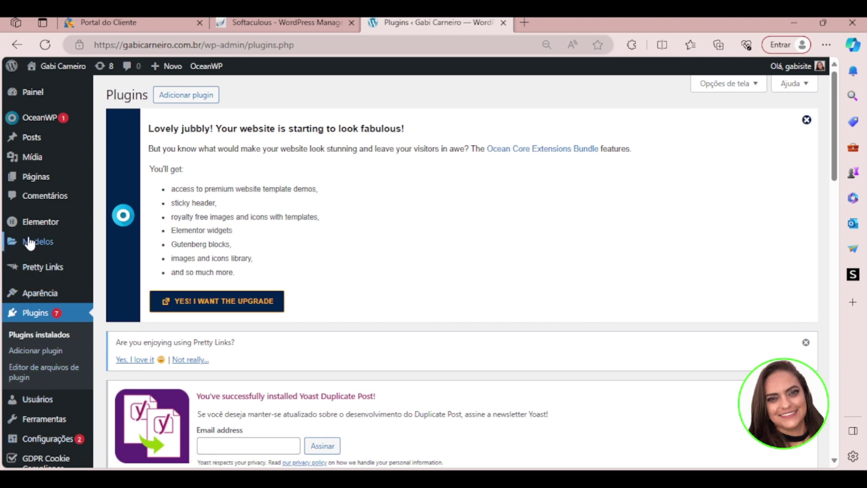
# - Open the existing "Pegando o Google Ads" page for editing with Elementor and dismiss the notifications window
pyautogui.moveTo(18, 230)
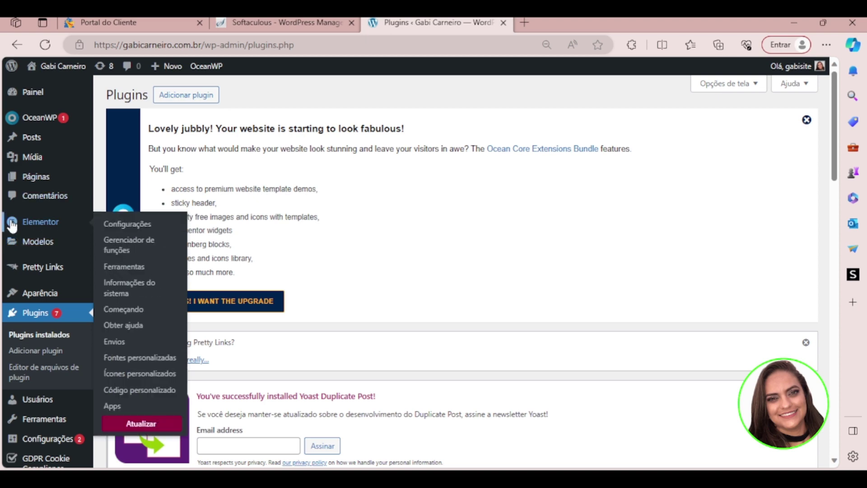
pyautogui.click(32, 180)
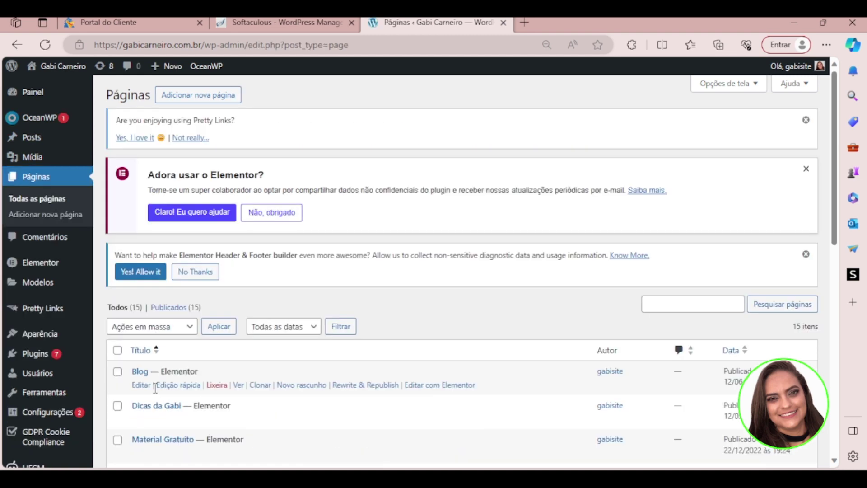
pyautogui.scroll(-3, 163, 442)
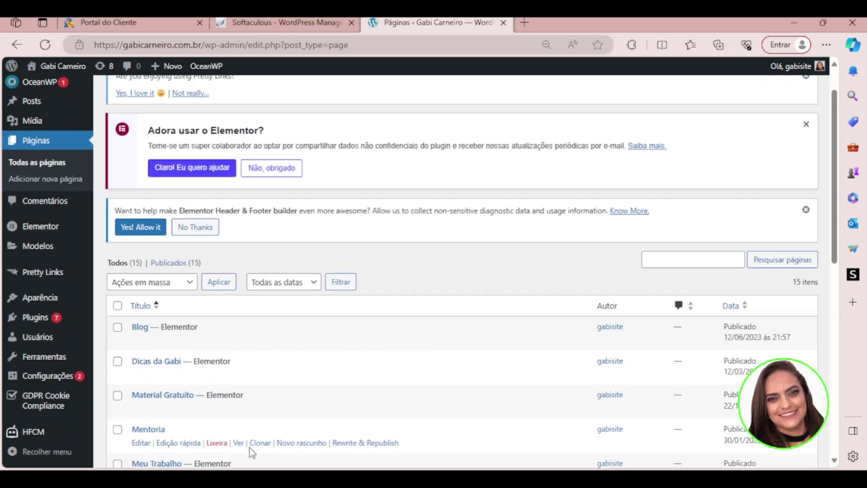
pyautogui.scroll(-2, 164, 397)
pyautogui.scroll(-2, 164, 361)
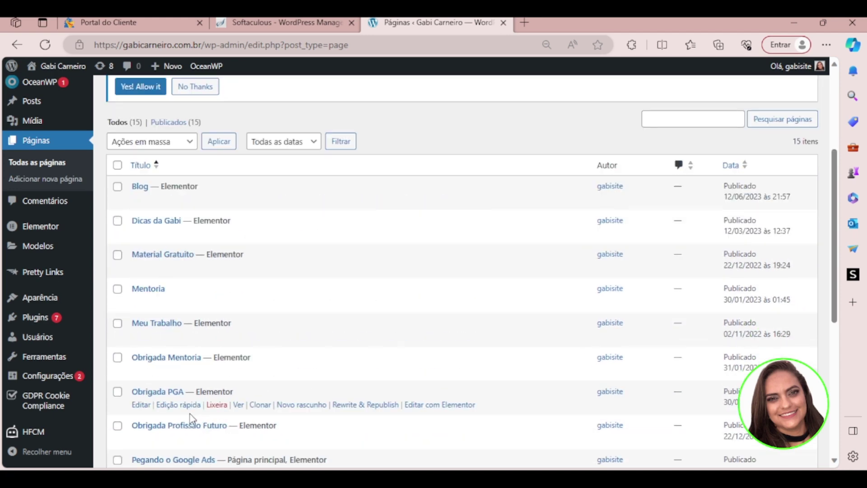
pyautogui.scroll(-3, 176, 388)
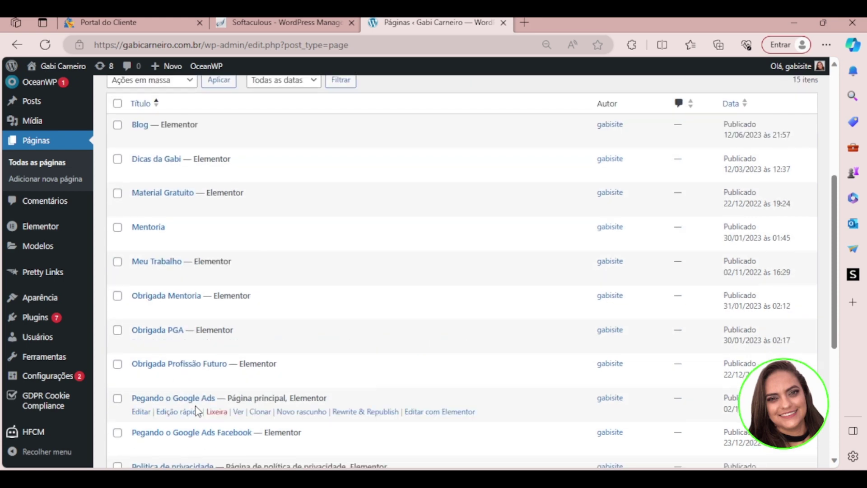
pyautogui.scroll(-3, 147, 397)
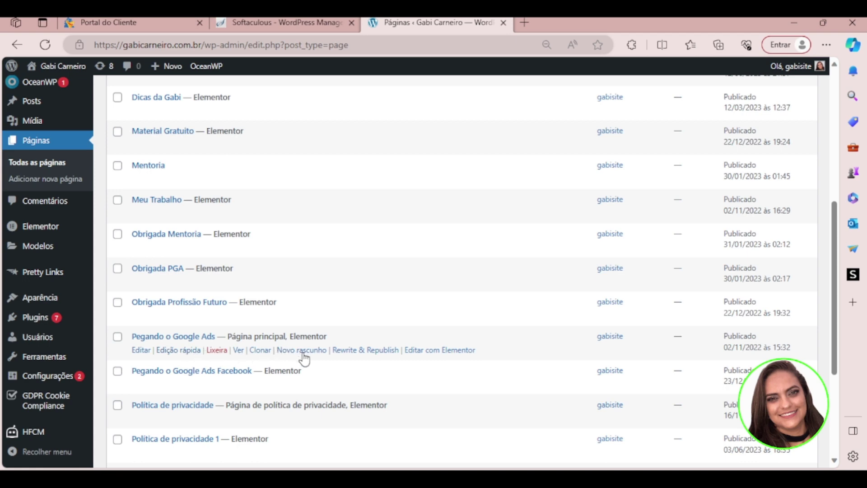
pyautogui.click(419, 351)
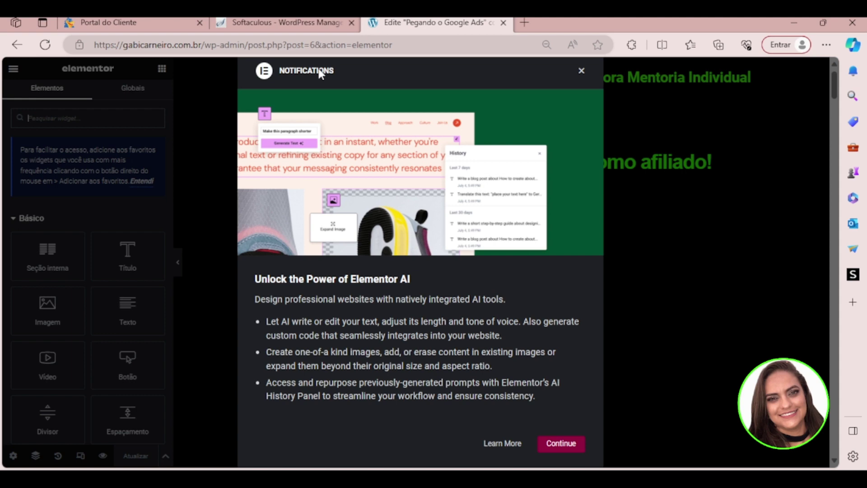
pyautogui.click(578, 72)
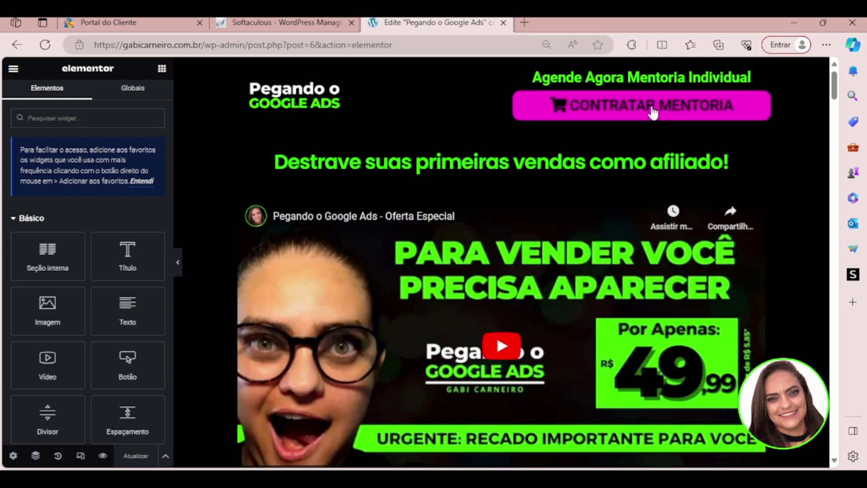
# - Look through the sections of the "Pegando o Google Ads" page as an example and return to the page list
pyautogui.scroll(-12, 653, 112)
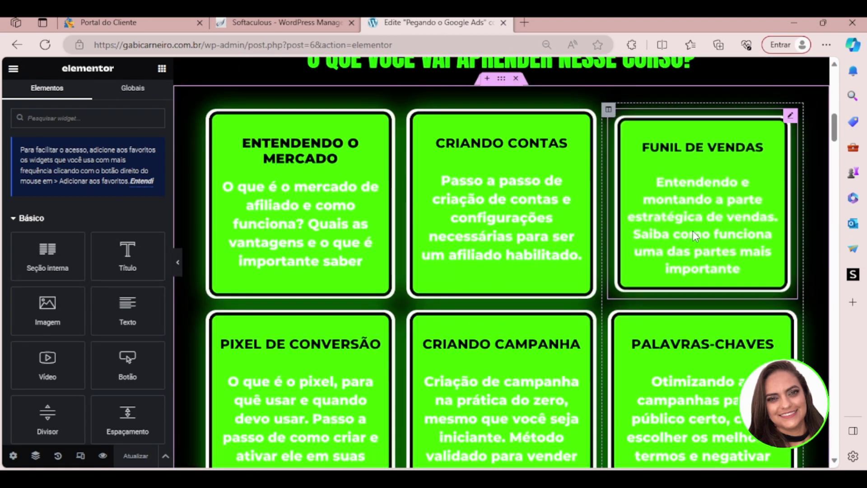
pyautogui.scroll(7, 692, 230)
pyautogui.scroll(2, 600, 240)
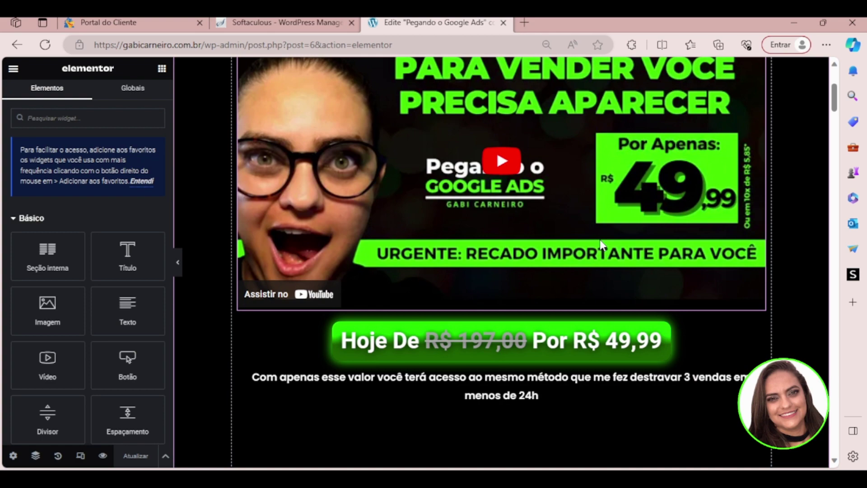
pyautogui.scroll(4, 600, 240)
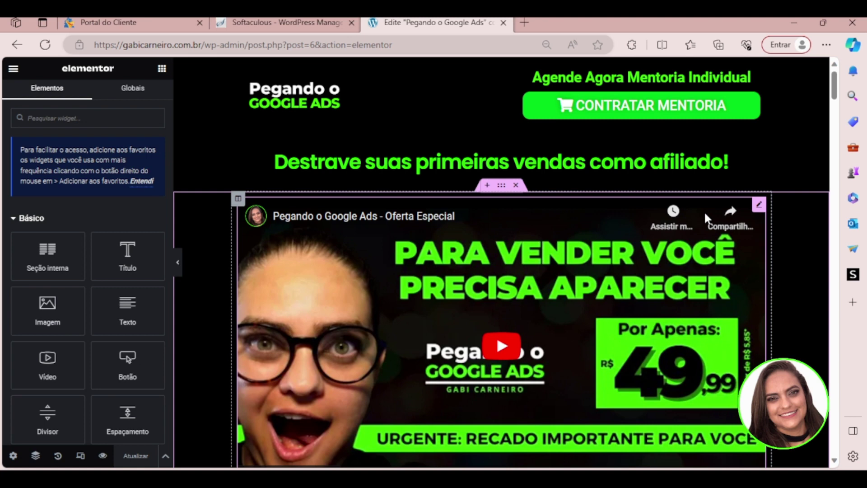
pyautogui.click(17, 46)
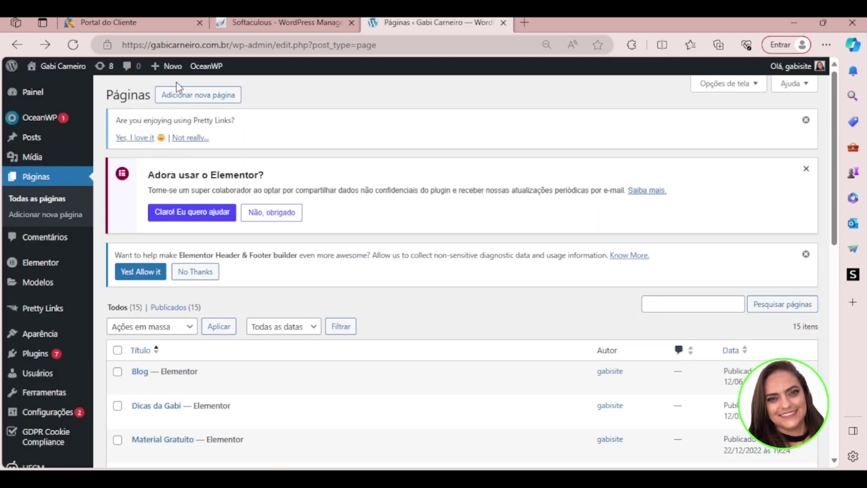
# - Create a new page titled "TESTE 1" and open it for editing with Elementor
pyautogui.click(185, 100)
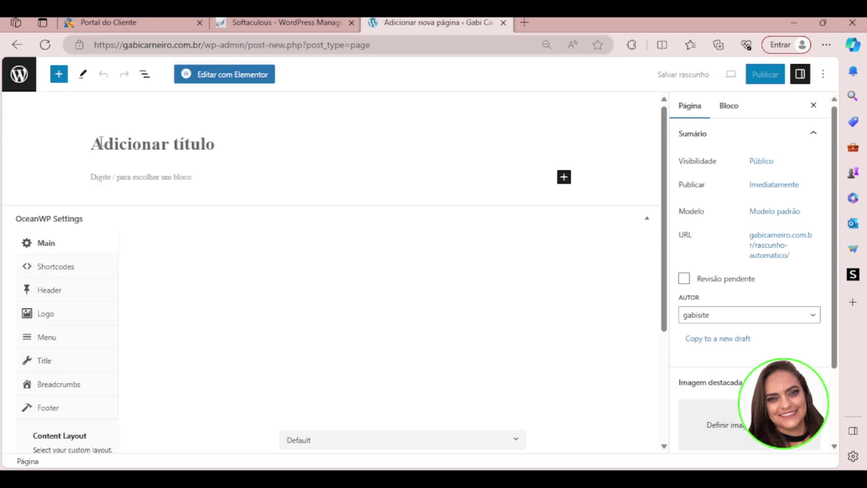
pyautogui.write('TE')
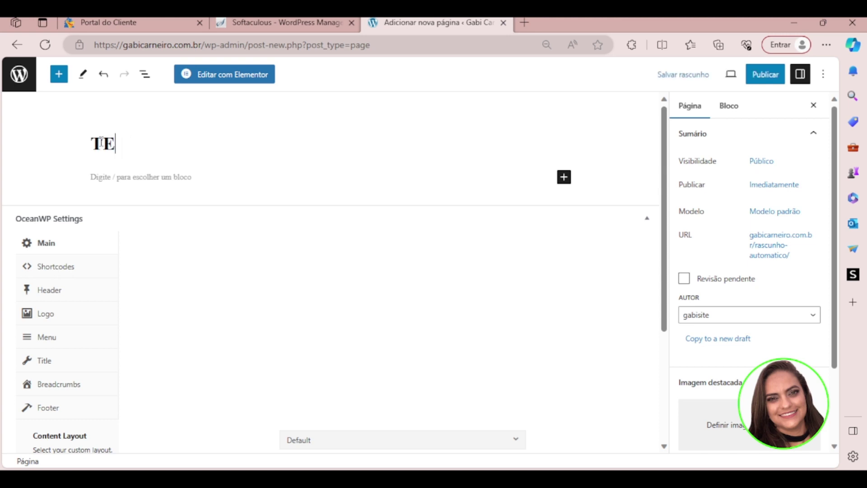
pyautogui.write('STE1')
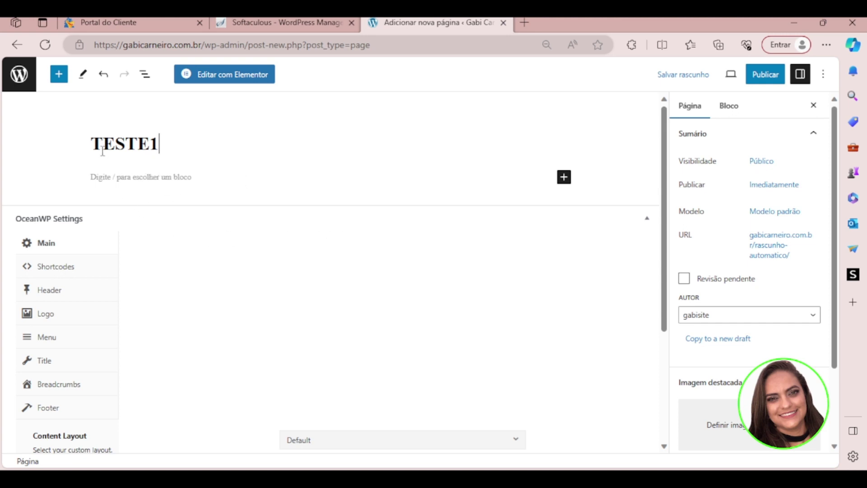
pyautogui.click(145, 148)
pyautogui.click(238, 75)
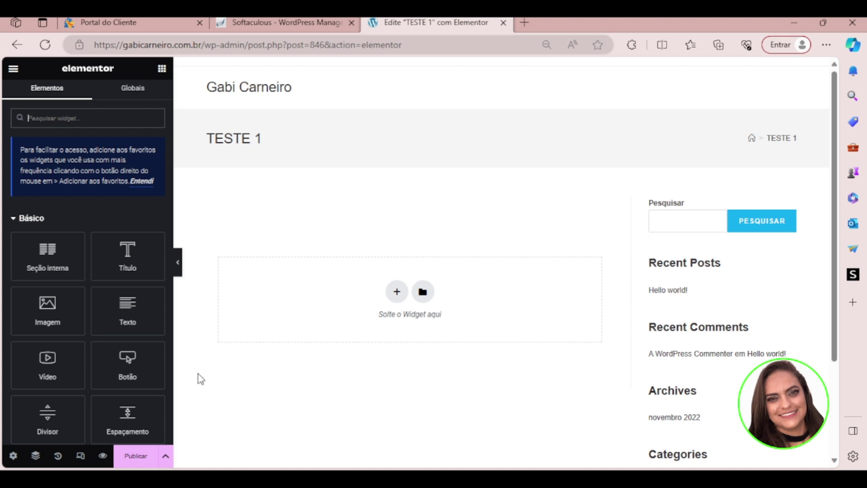
# - Hide the page title in the page settings and switch the page layout to a blank canvas without header or sidebar
pyautogui.click(13, 456)
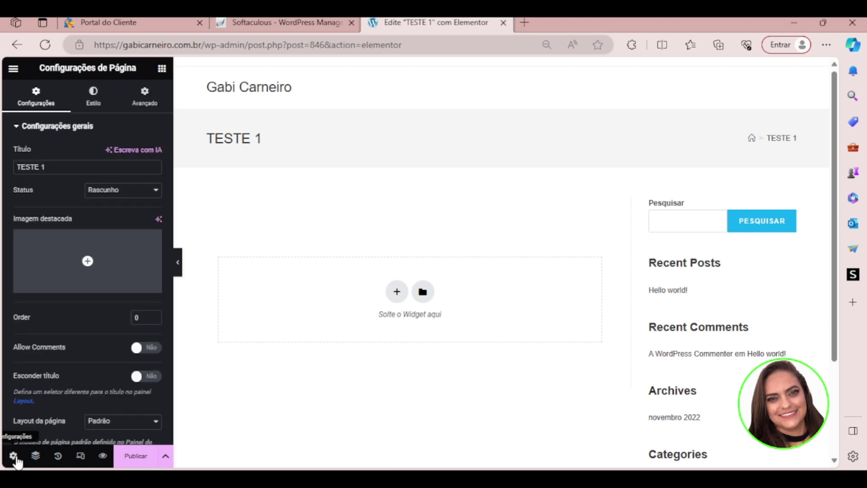
pyautogui.scroll(-1, 81, 379)
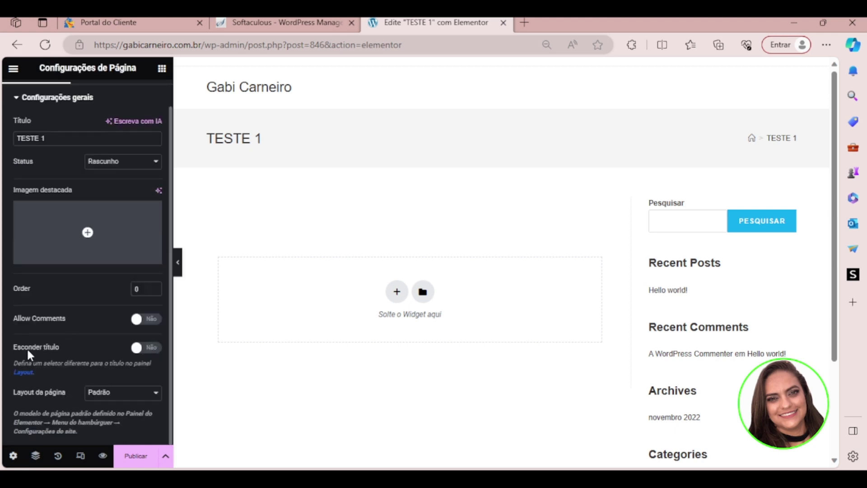
pyautogui.click(153, 352)
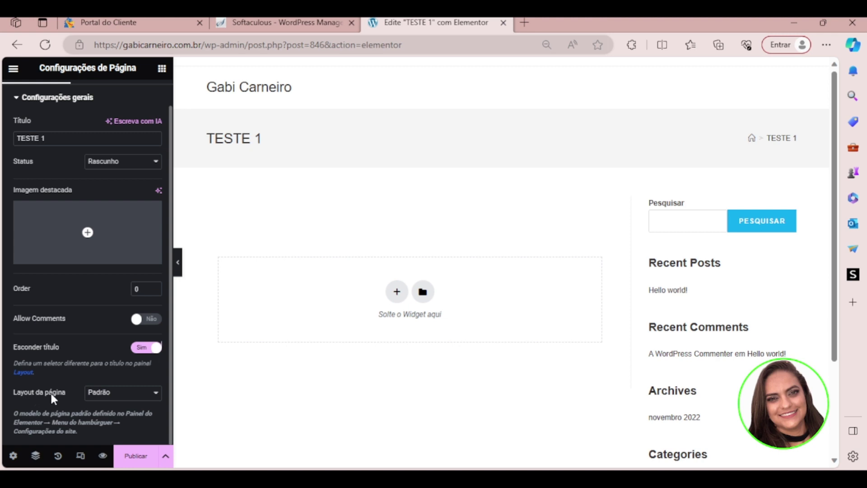
pyautogui.click(109, 413)
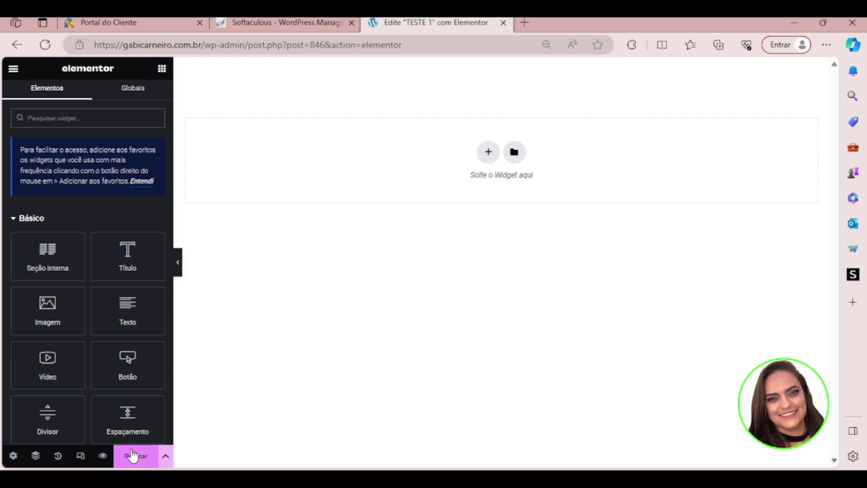
# - Publish the TESTE 1 page, view the live site in a separate tab and return to the Elementor editor
pyautogui.click(134, 457)
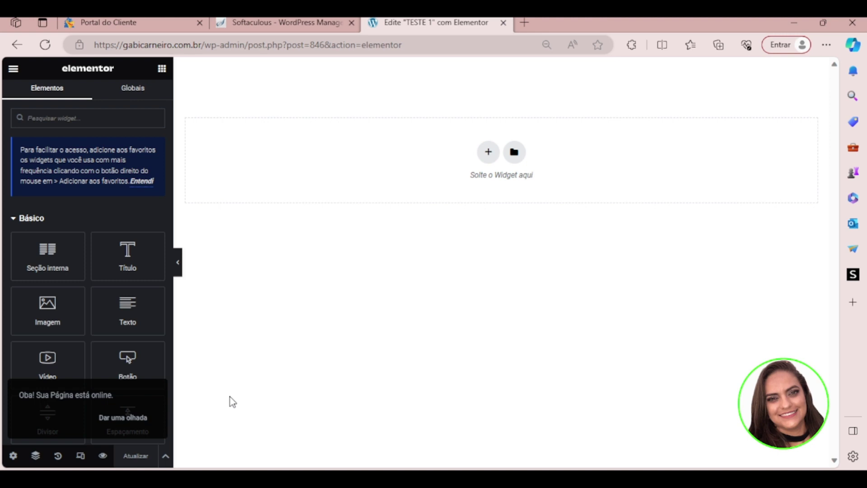
pyautogui.click(123, 417)
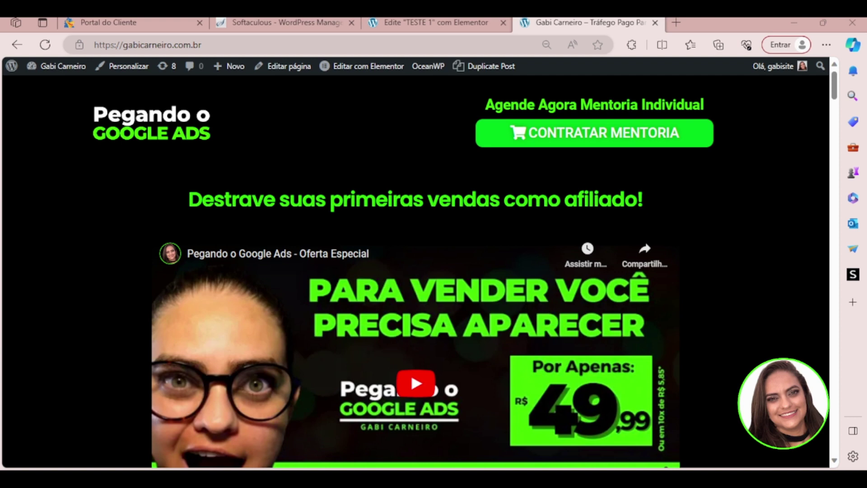
pyautogui.click(403, 22)
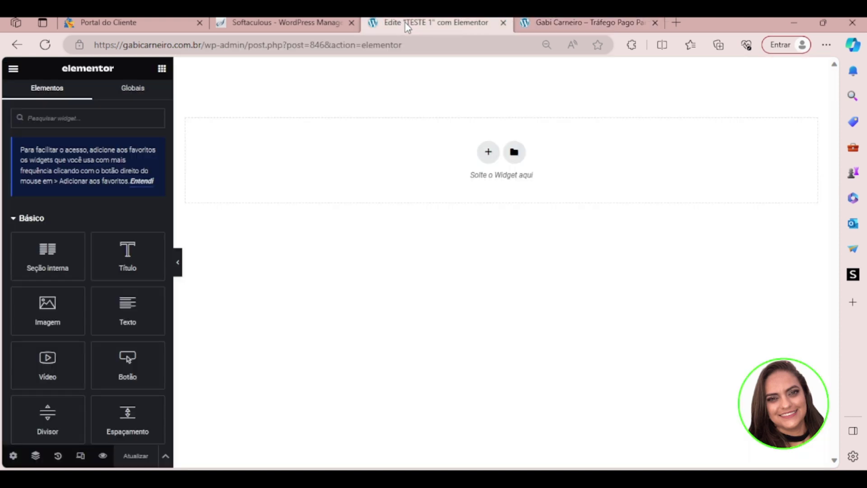
# - Add a single-column section to the empty page and set its padding to 30 px on all sides
pyautogui.click(488, 152)
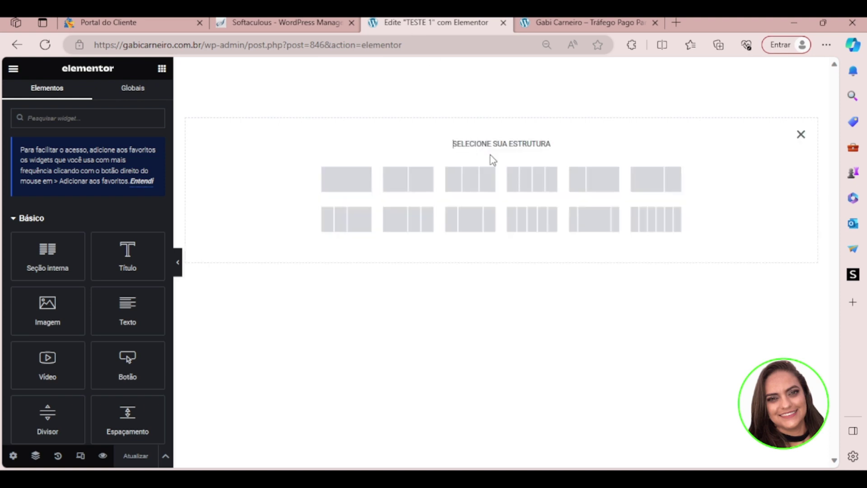
pyautogui.click(351, 183)
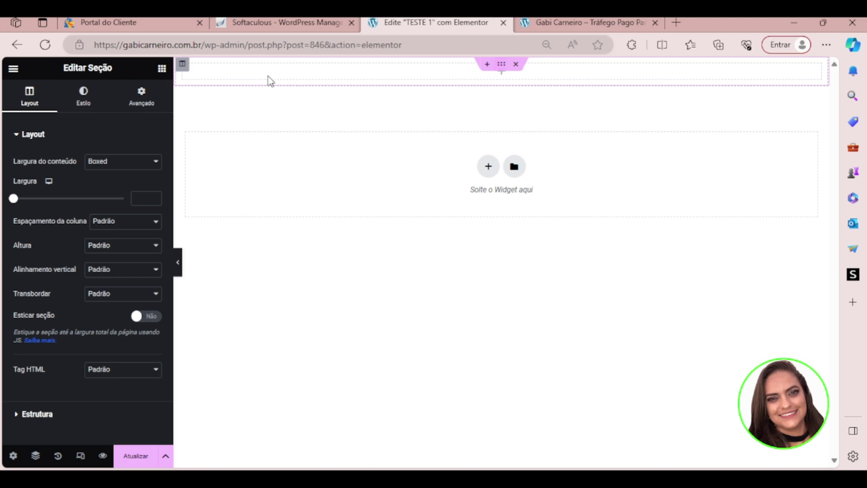
pyautogui.click(141, 103)
pyautogui.click(126, 219)
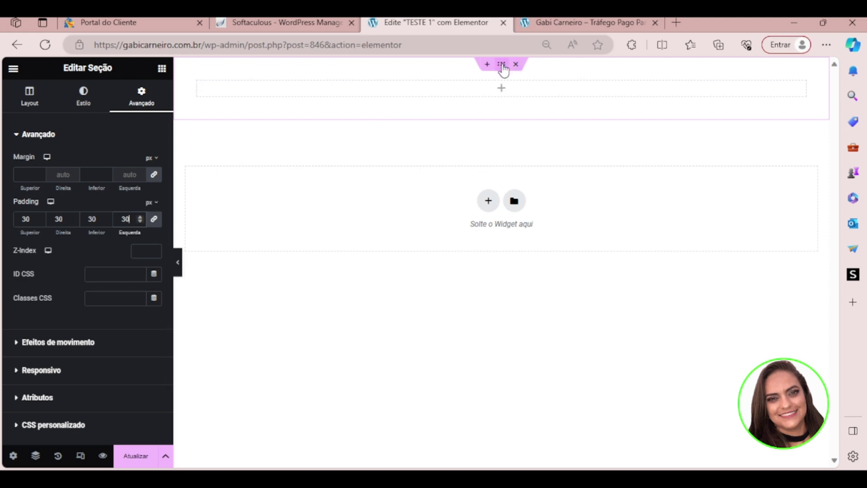
# - Give the new section a solid black background, colour #000000
pyautogui.click(86, 100)
pyautogui.click(108, 186)
pyautogui.click(154, 209)
pyautogui.click(89, 342)
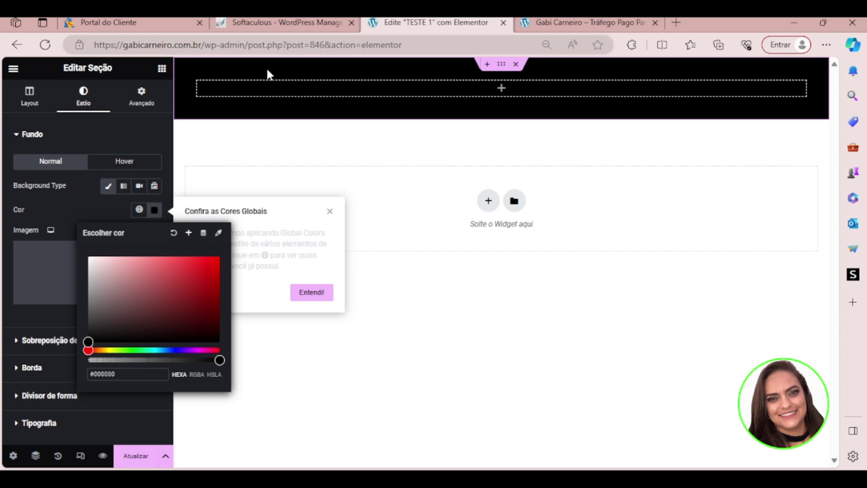
# - Add an image widget to the black section and insert Captura-de-tela-2023-11-23-143927.png from the media library
pyautogui.click(162, 72)
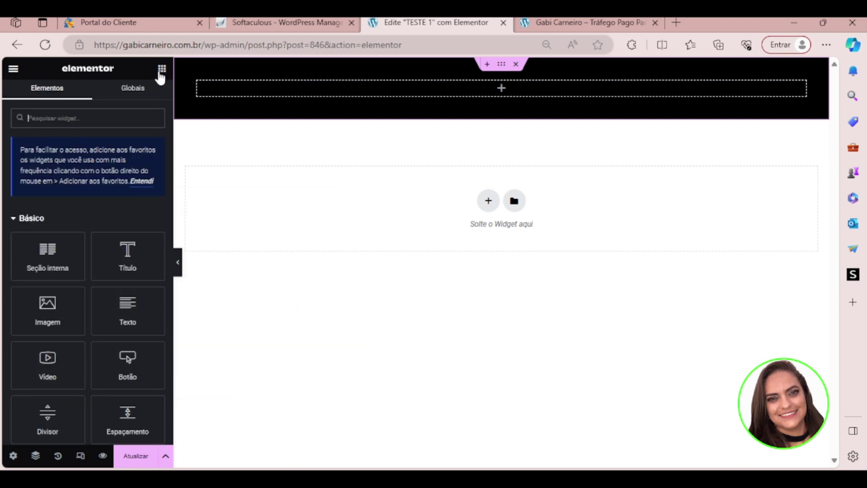
pyautogui.moveTo(47, 302); pyautogui.dragTo(402, 94)
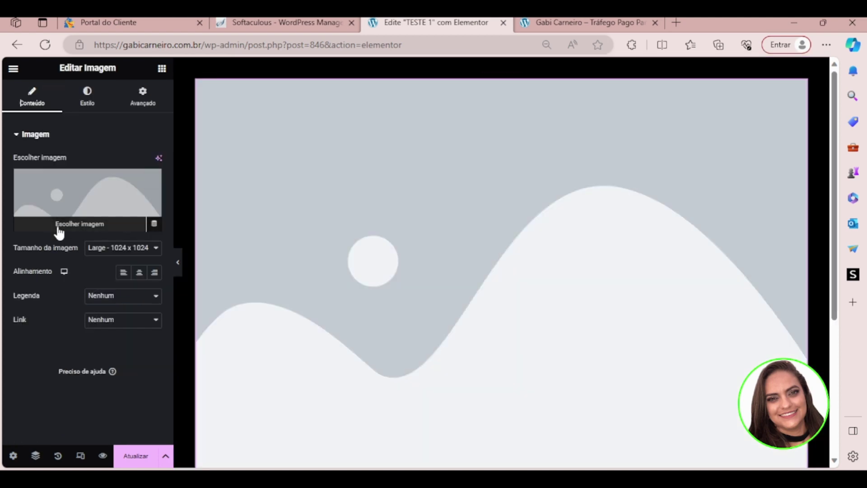
pyautogui.click(59, 228)
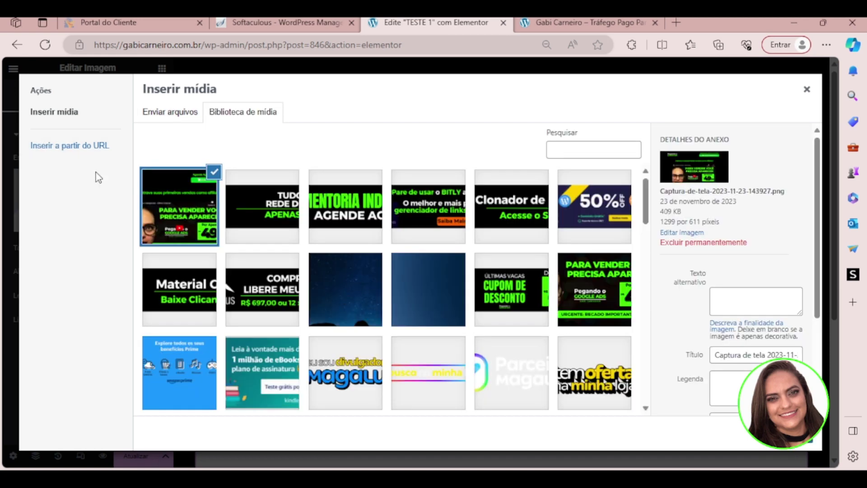
pyautogui.click(797, 446)
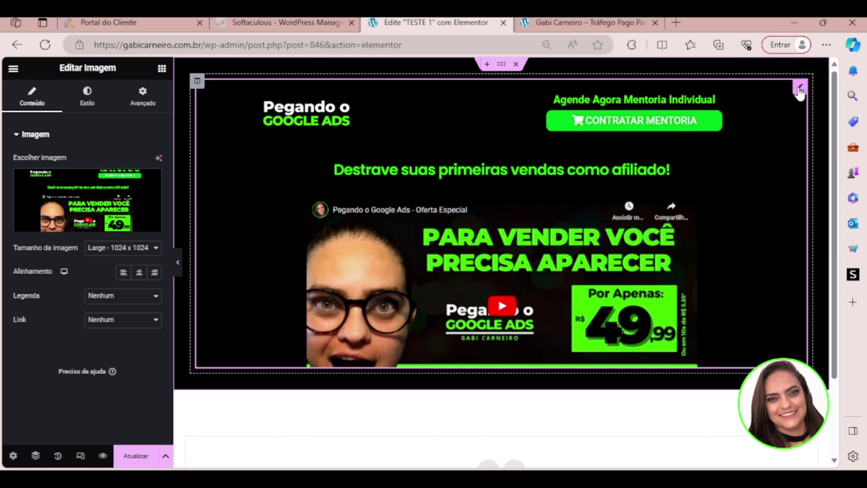
# - Resize the sales page image to 80% width, 99% maximum width and 414 px height
pyautogui.click(502, 64)
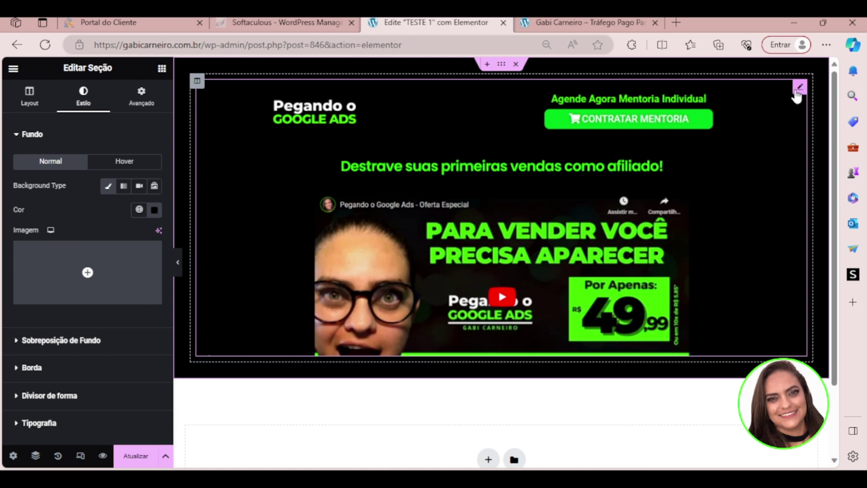
pyautogui.click(798, 90)
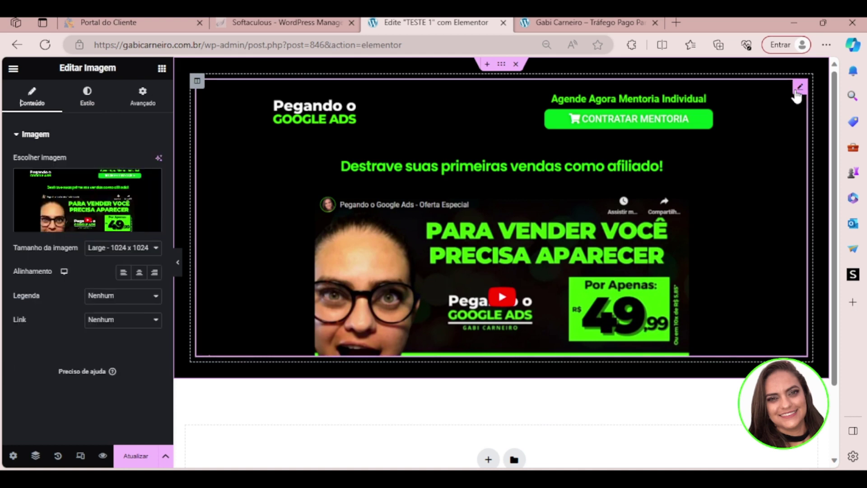
pyautogui.click(86, 104)
pyautogui.moveTo(13, 174); pyautogui.dragTo(104, 184)
pyautogui.moveTo(13, 217); pyautogui.dragTo(124, 226)
pyautogui.moveTo(15, 251); pyautogui.dragTo(107, 270)
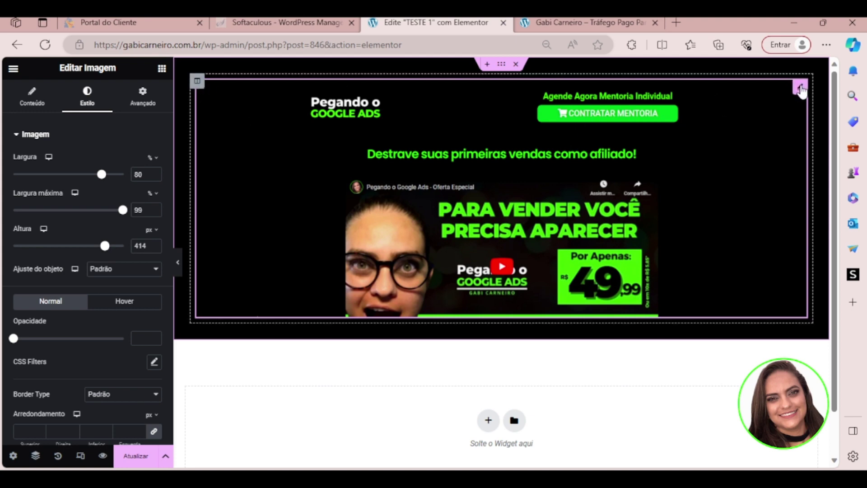
# - Give the image a custom URL link, using the address copied from the live sales site
pyautogui.click(22, 99)
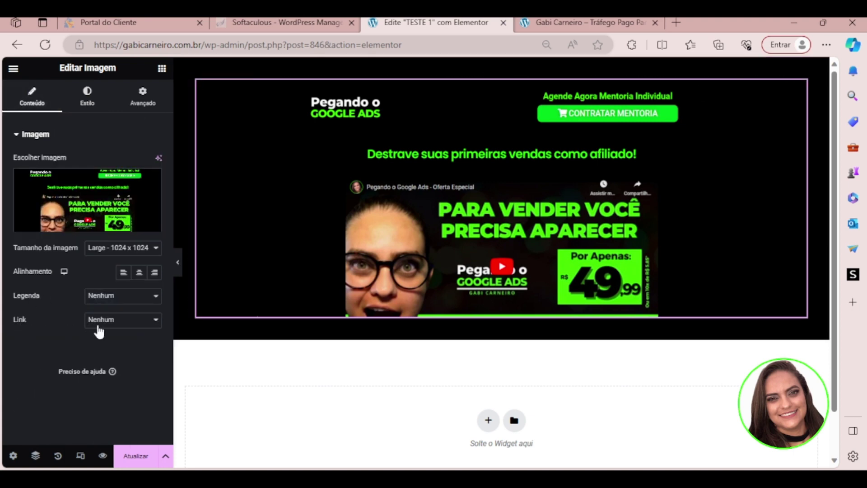
pyautogui.click(104, 353)
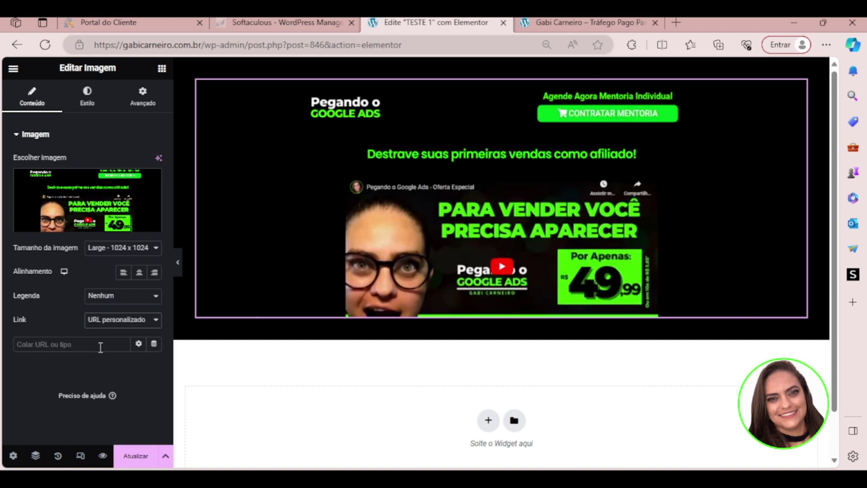
pyautogui.click(583, 22)
pyautogui.click(210, 44)
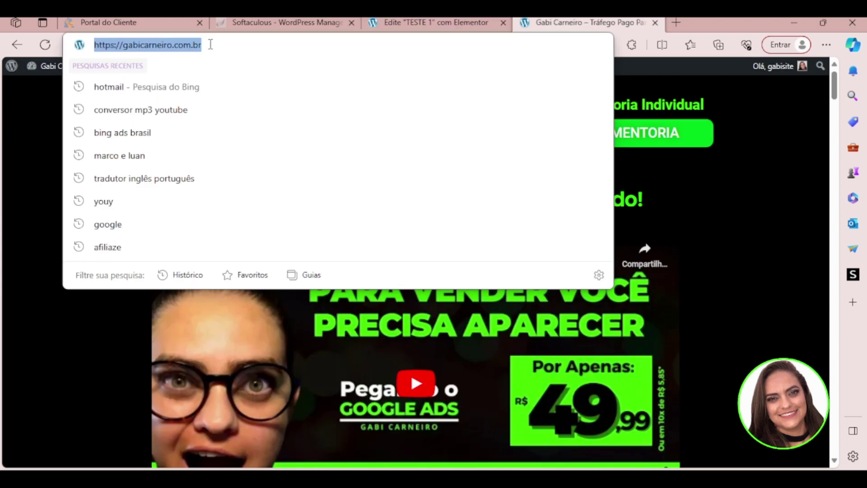
pyautogui.hotkey('ctrl', 'c')
pyautogui.hotkey('ctrl', 'shift', 'Tab')
pyautogui.click(38, 344)
pyautogui.hotkey('ctrl', 'v')
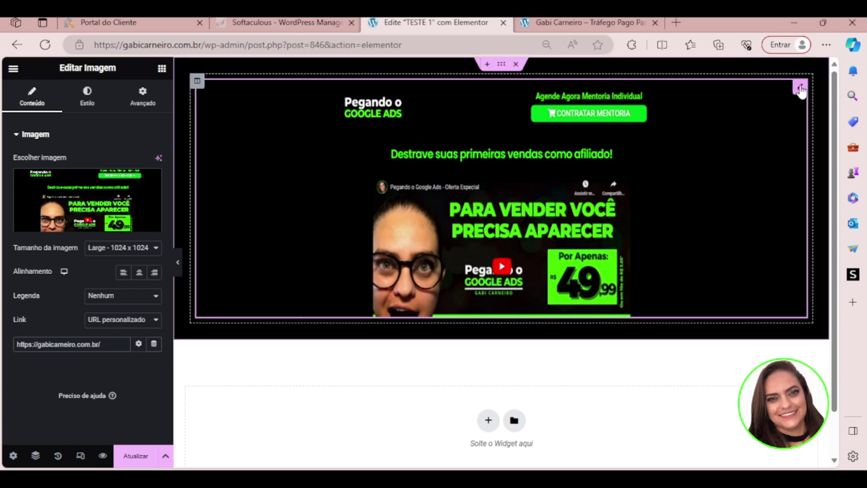
# - Increase the width of the linked image in its style settings
pyautogui.click(87, 102)
pyautogui.moveTo(102, 175); pyautogui.dragTo(127, 178)
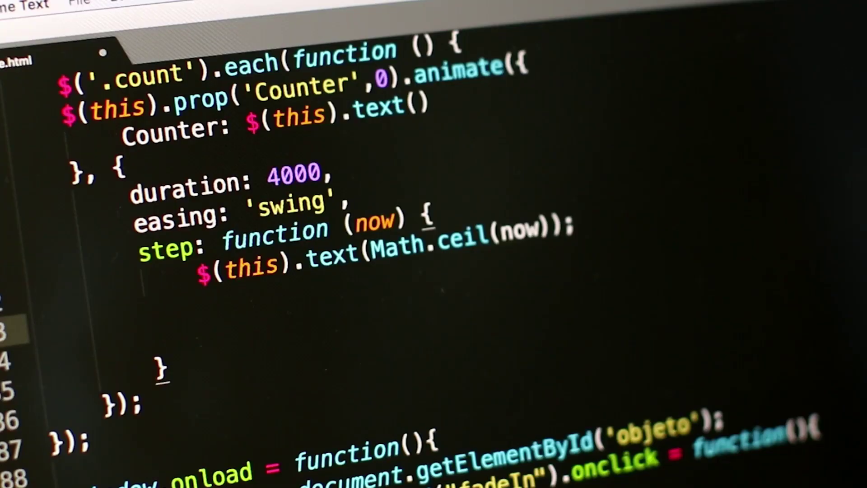
pyautogui.write('$(')
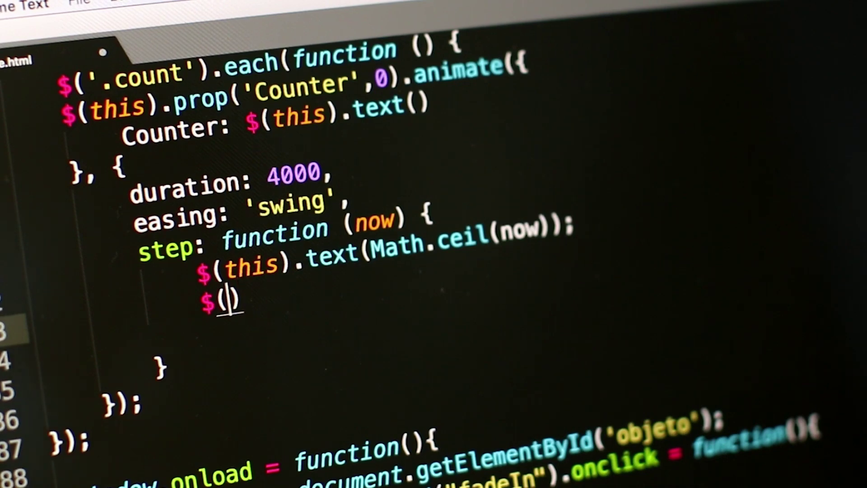
pyautogui.write('this)')
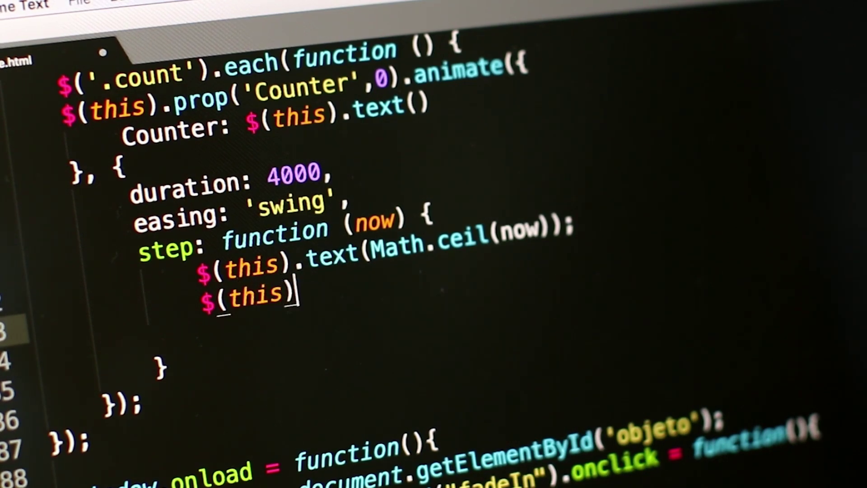
pyautogui.write('.html()')
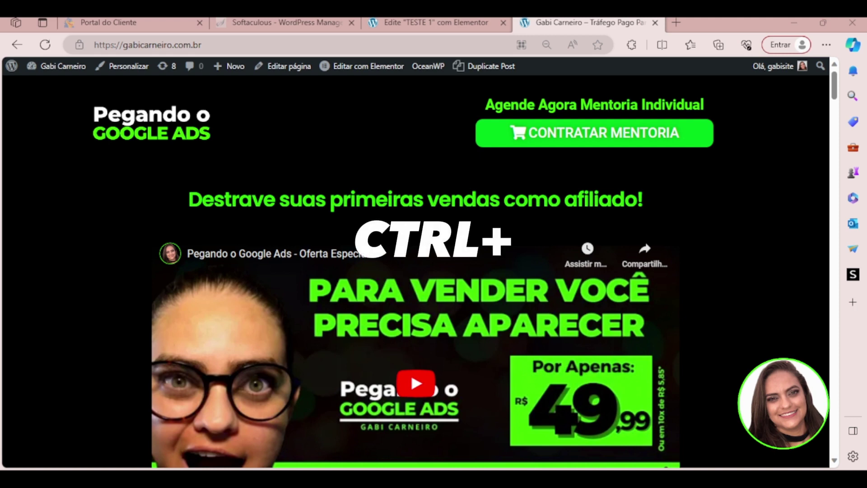
# - Open the source code of the live sales page and look through its markup
pyautogui.hotkey('ctrl', 'u')
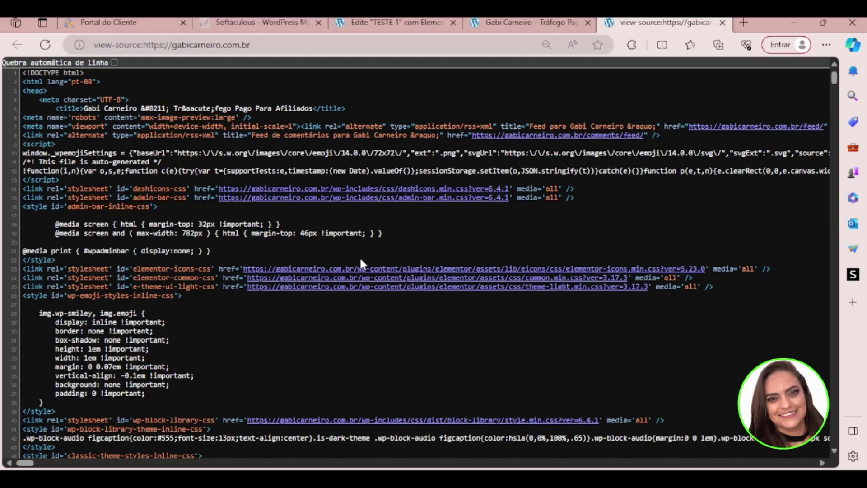
pyautogui.scroll(-10, 359, 257)
pyautogui.scroll(-15, 384, 296)
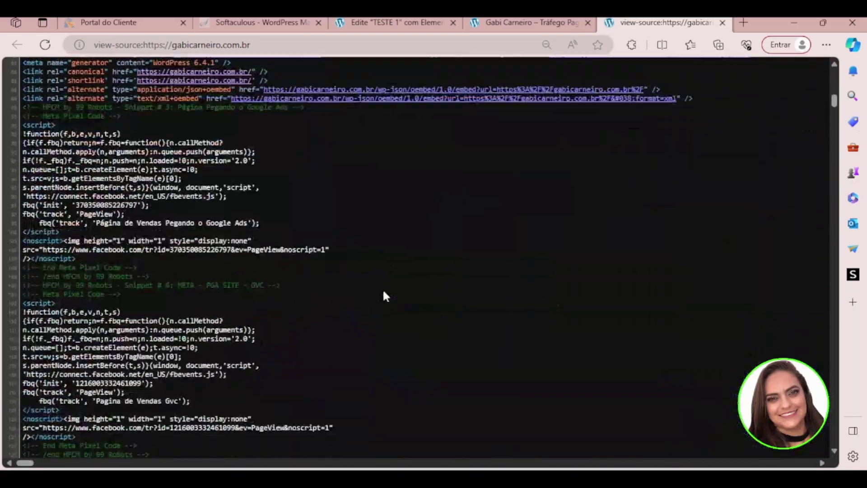
pyautogui.scroll(-15, 377, 306)
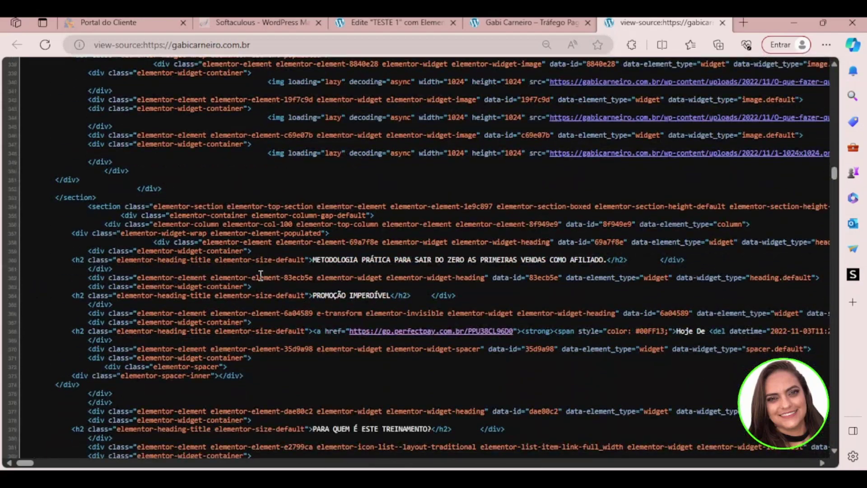
pyautogui.scroll(10, 303, 280)
pyautogui.scroll(15, 302, 286)
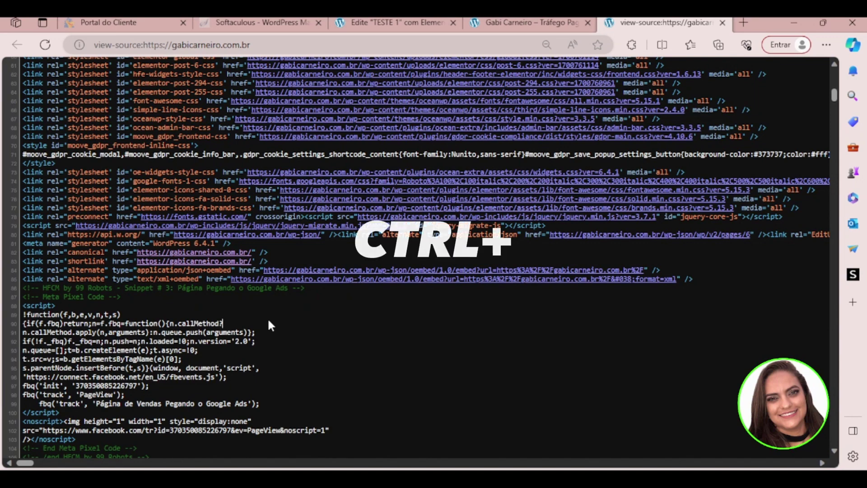
# - Copy the page's entire source code and paste it into an empty Notepad document
pyautogui.hotkey('ctrl', 'a')
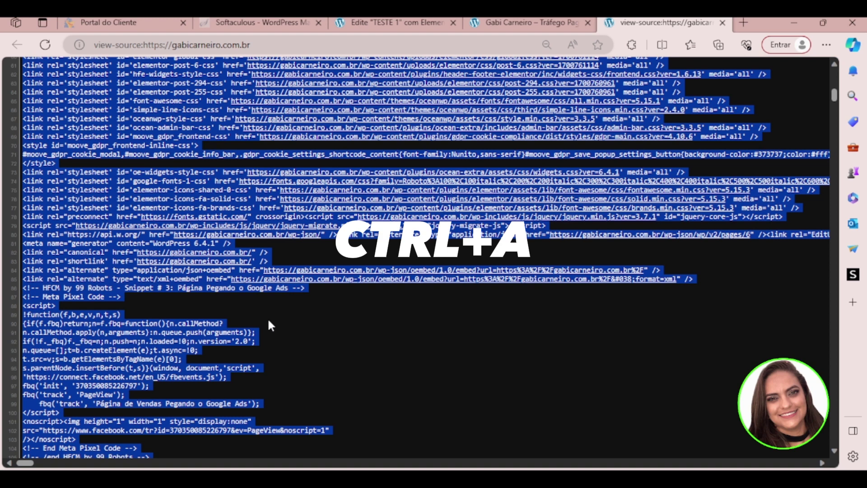
pyautogui.hotkey('ctrl', 'c')
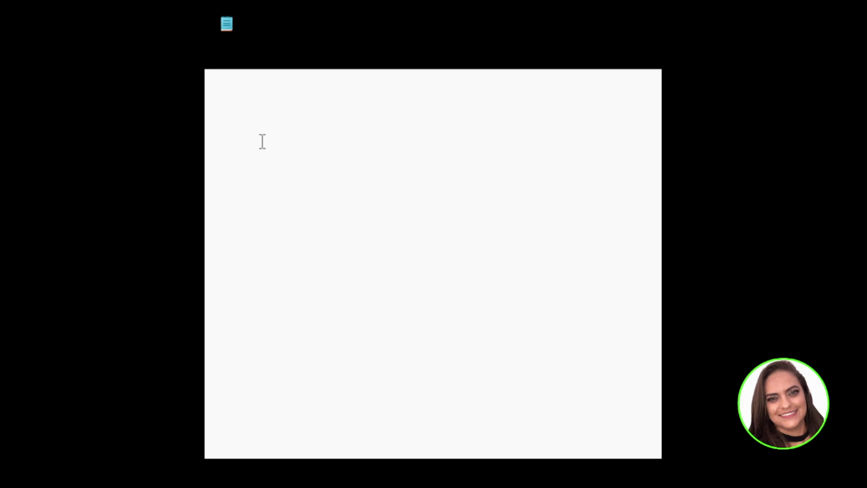
pyautogui.hotkey('ctrl', 'v')
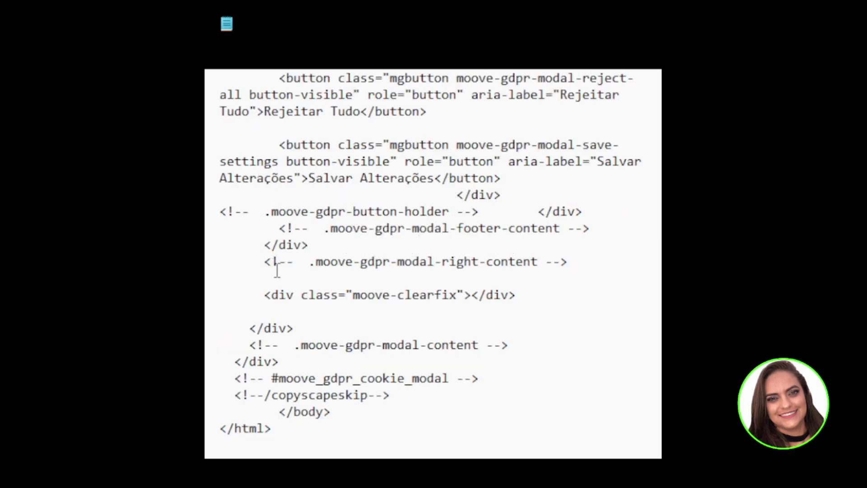
pyautogui.scroll(3, 274, 271)
pyautogui.scroll(15, 364, 281)
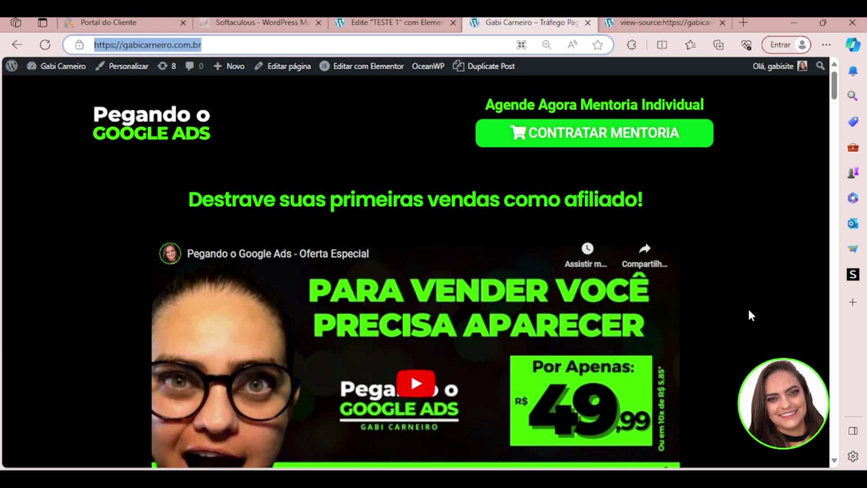
pyautogui.click(541, 135)
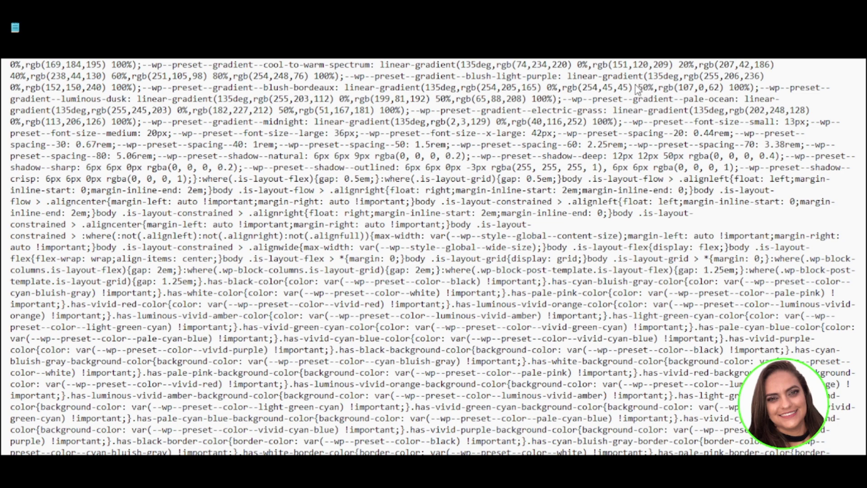
pyautogui.press('Return')
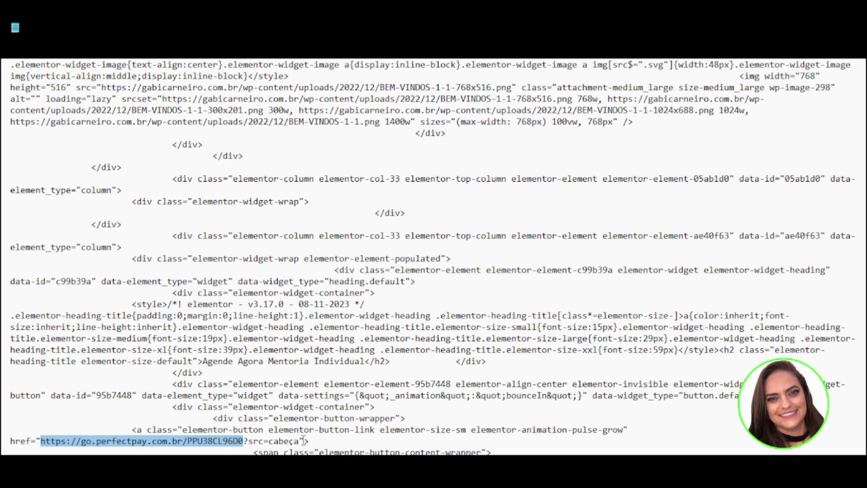
pyautogui.scroll(-1, 301, 440)
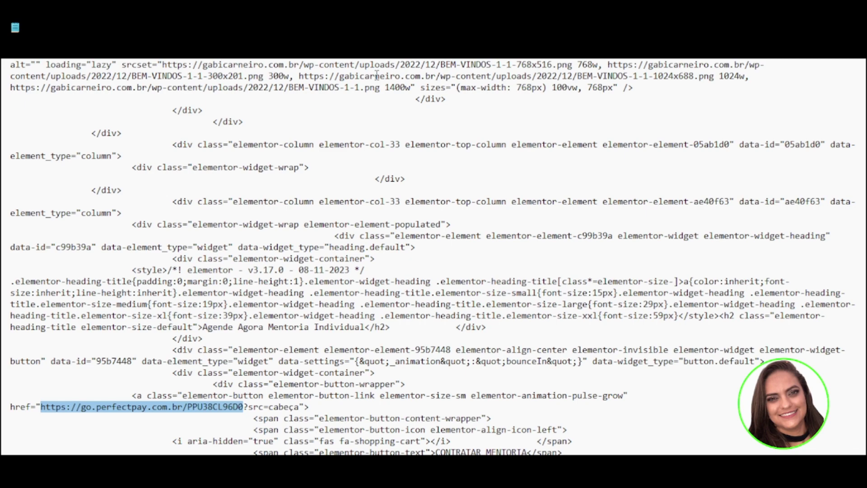
pyautogui.press('F3')
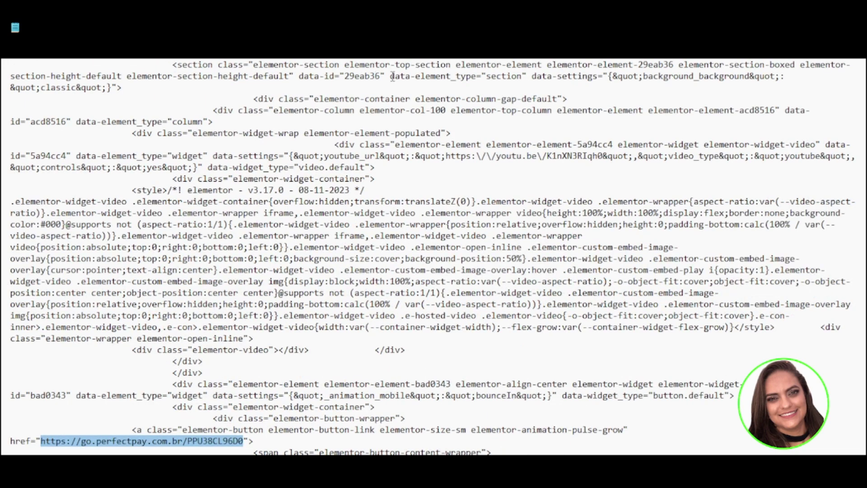
pyautogui.scroll(-3, 120, 451)
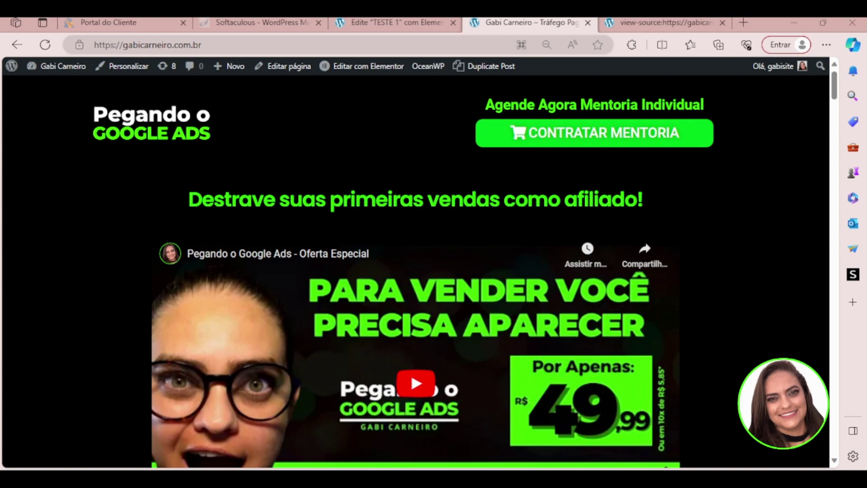
pyautogui.scroll(-5, 605, 221)
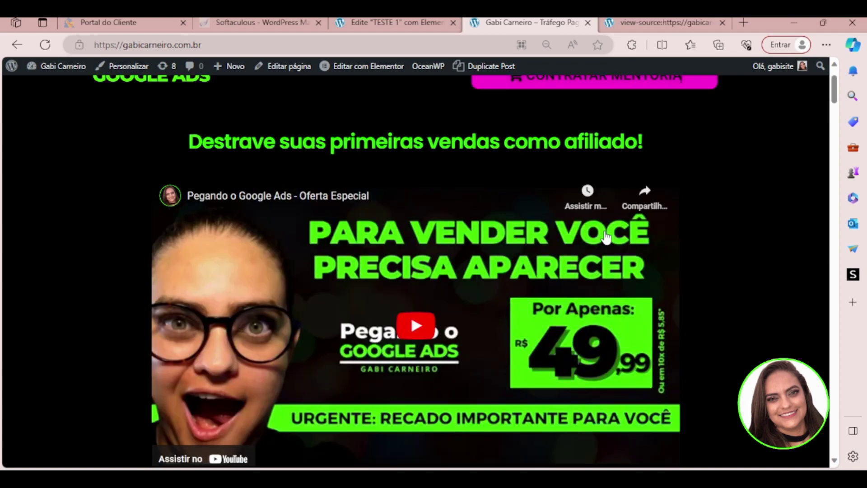
pyautogui.scroll(-3, 605, 237)
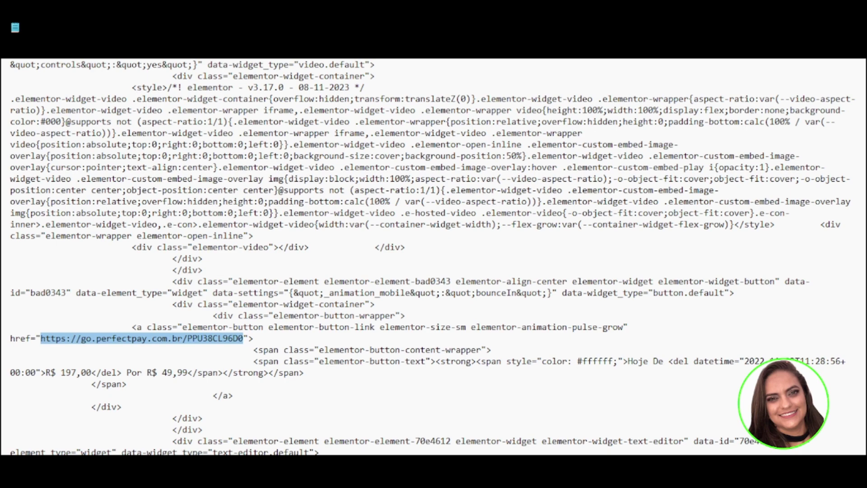
# - Copy the entire code from the Notepad document and start a new page in the WordPress admin
pyautogui.scroll(7, 452, 395)
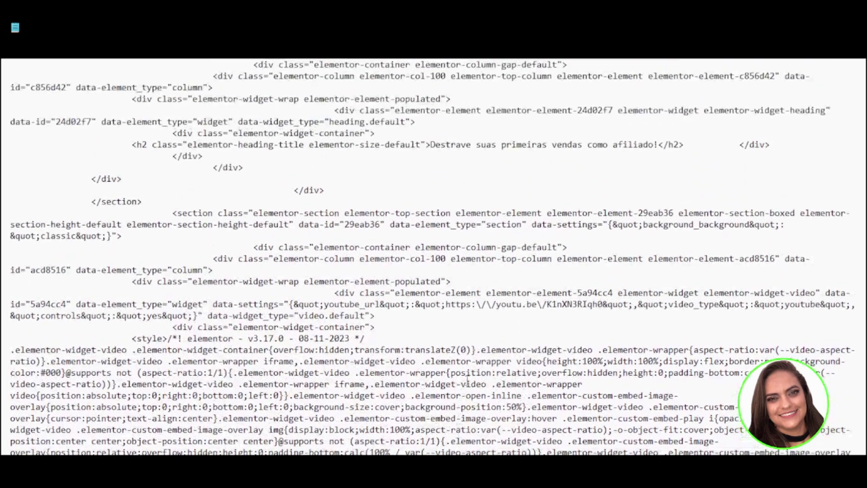
pyautogui.scroll(4, 609, 226)
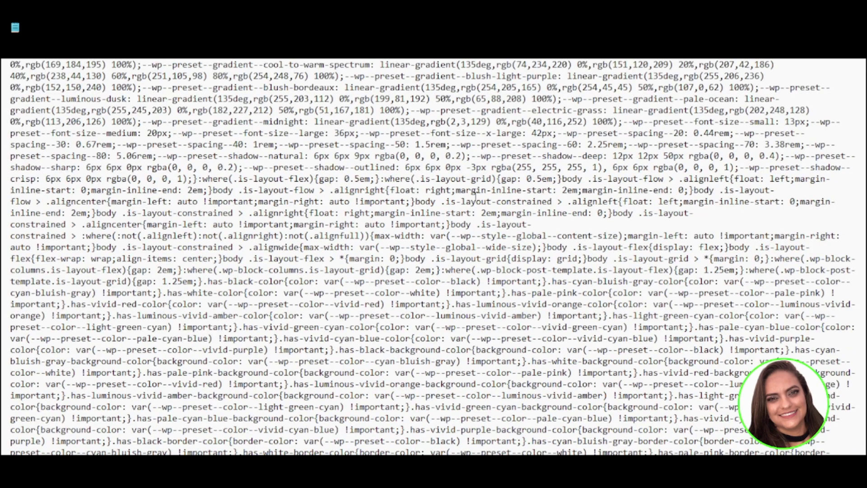
pyautogui.hotkey('ctrl', 'a')
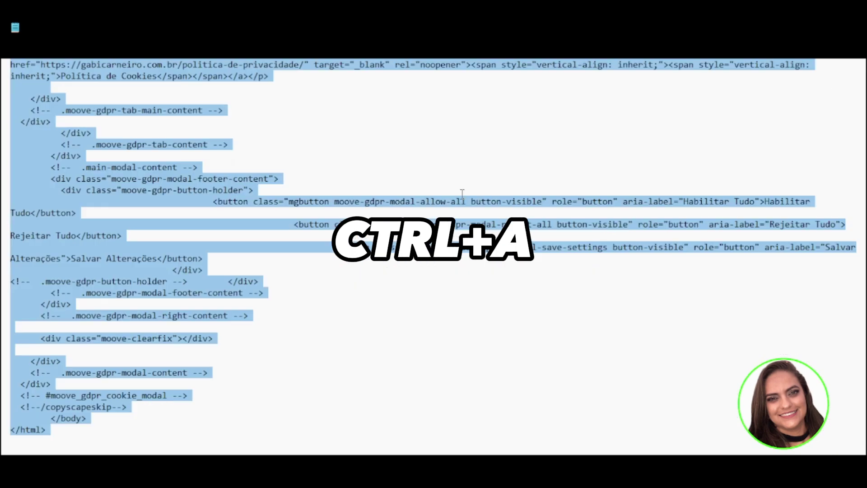
pyautogui.hotkey('ctrl', 'c')
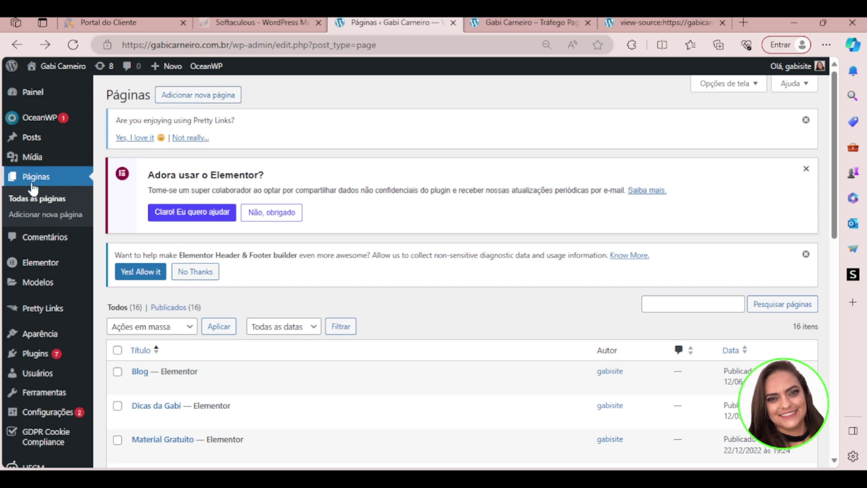
pyautogui.click(210, 98)
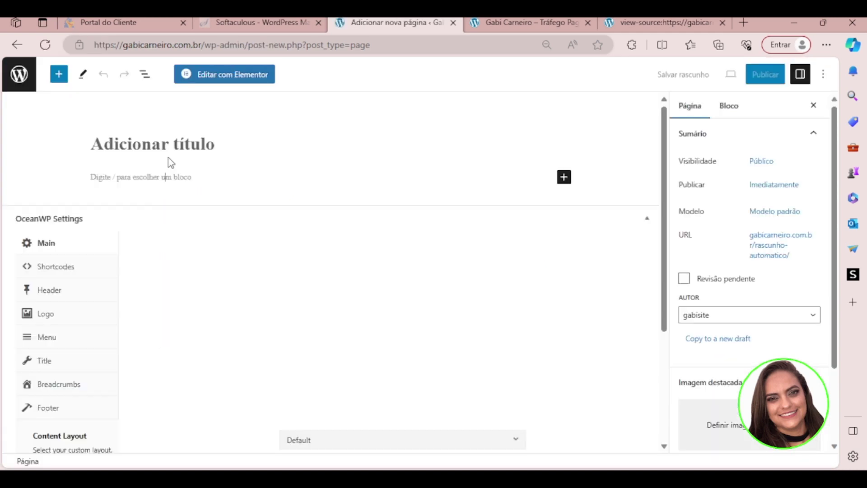
# - Title the new page TESTE HTML and open it in the Elementor editor
pyautogui.scroll(-4, 168, 158)
pyautogui.write('ESTE HTML')
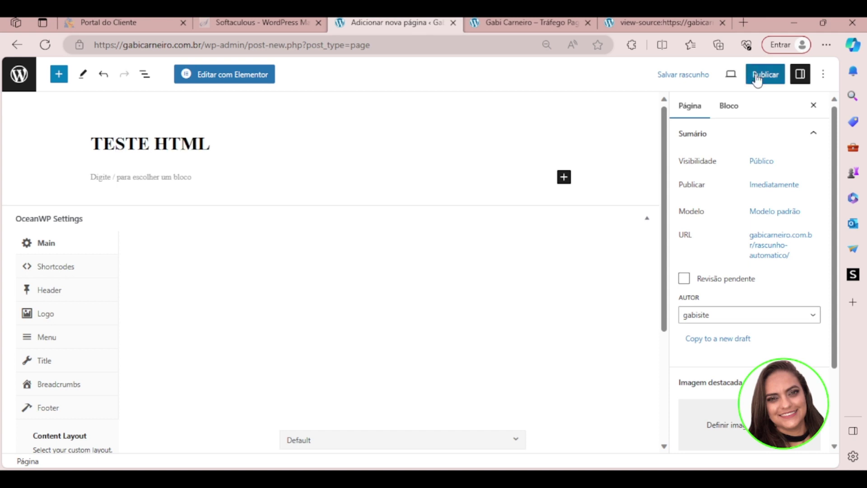
pyautogui.click(201, 78)
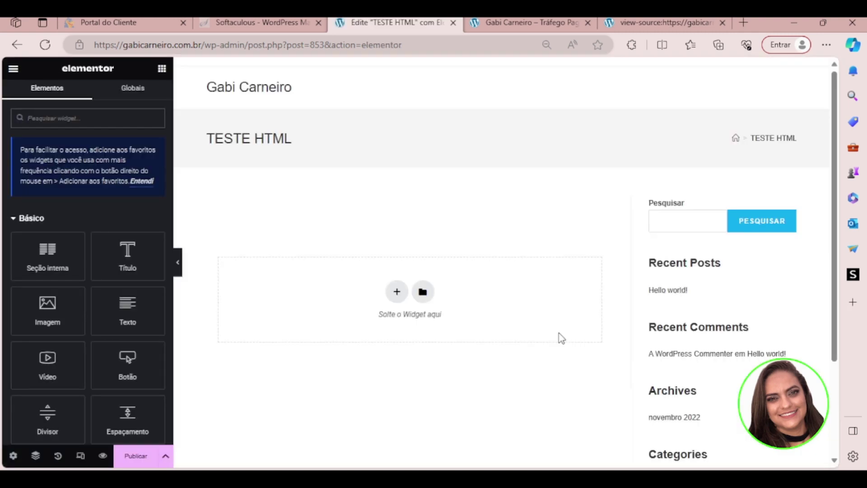
# - Hide the page title and switch the page layout to a blank canvas without the theme's header and sidebar
pyautogui.scroll(-2, 420, 395)
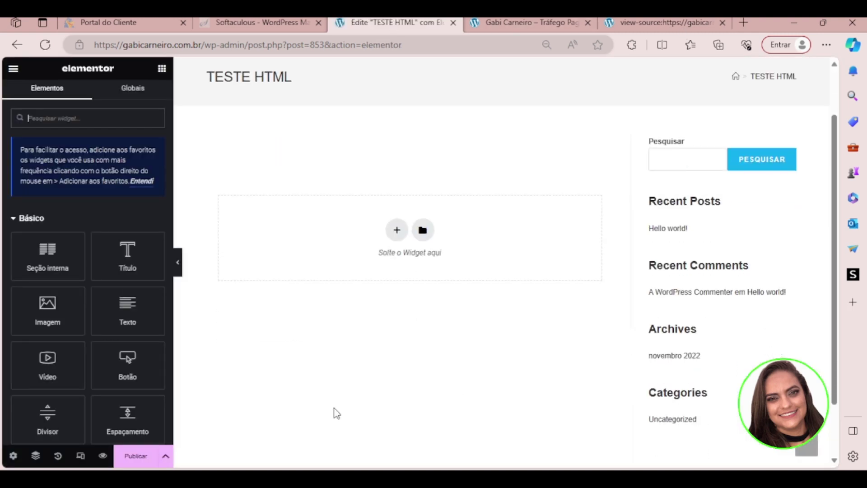
pyautogui.click(12, 457)
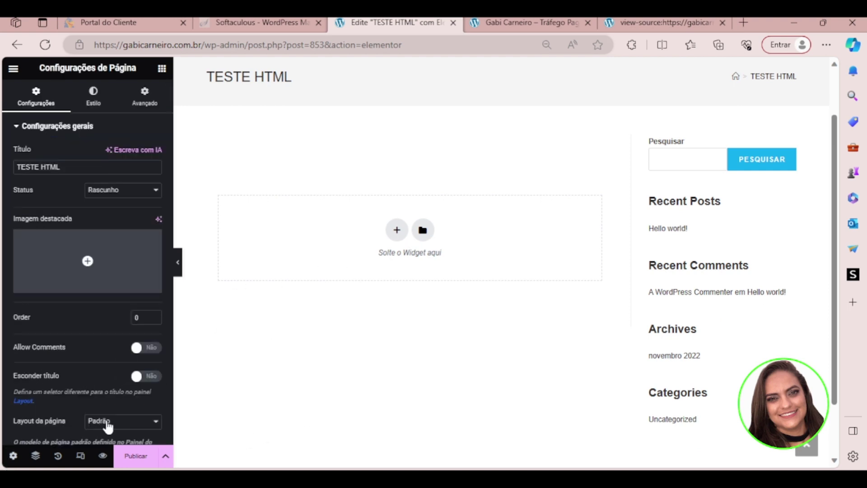
pyautogui.click(147, 378)
pyautogui.scroll(-1, 146, 381)
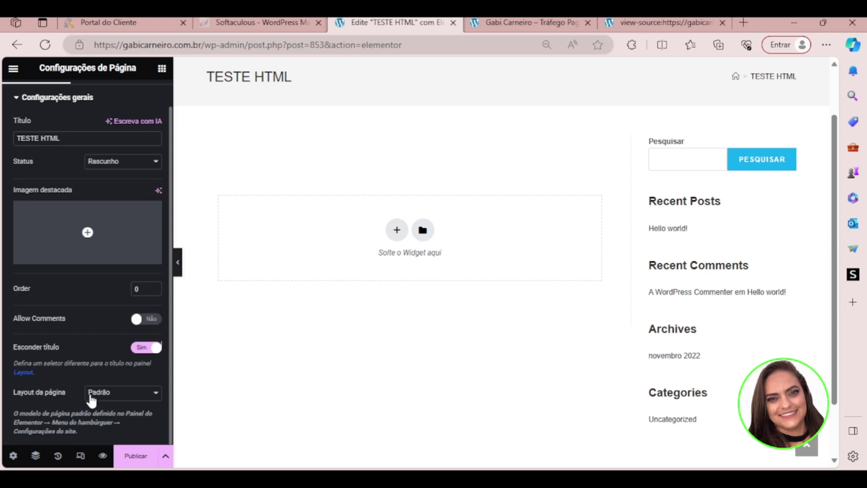
pyautogui.click(128, 422)
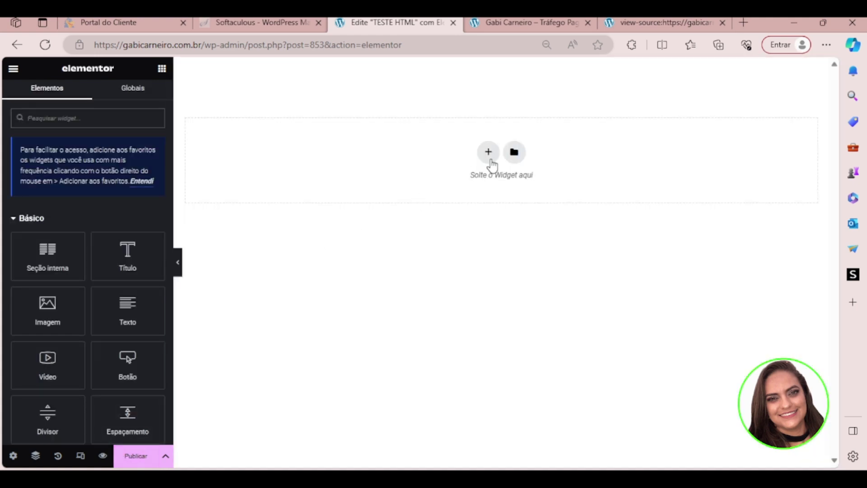
# - Add a single-column section to the empty page and place an HTML widget in it
pyautogui.click(489, 153)
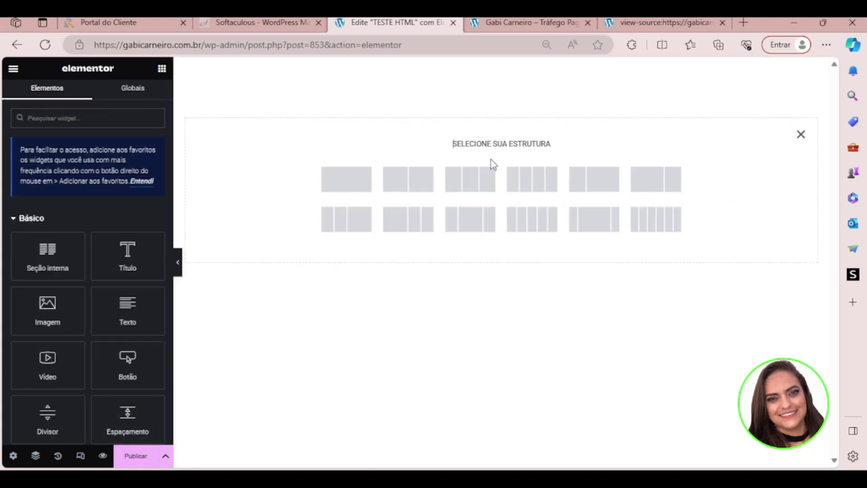
pyautogui.click(360, 177)
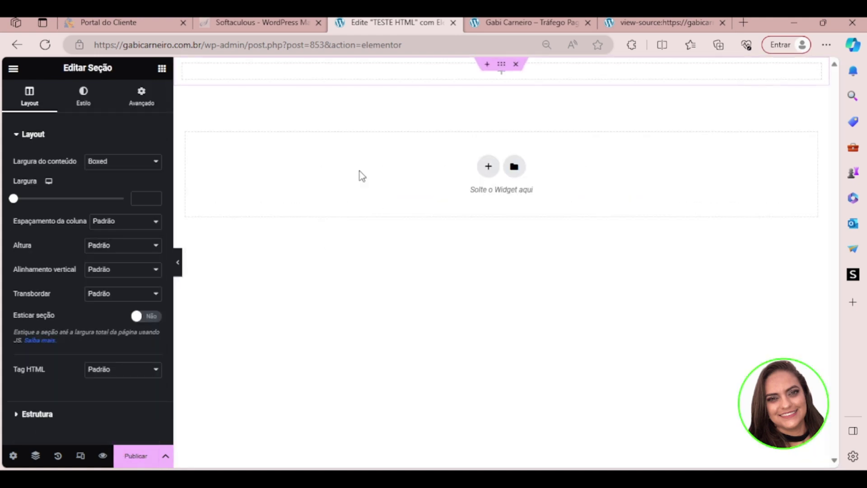
pyautogui.click(162, 69)
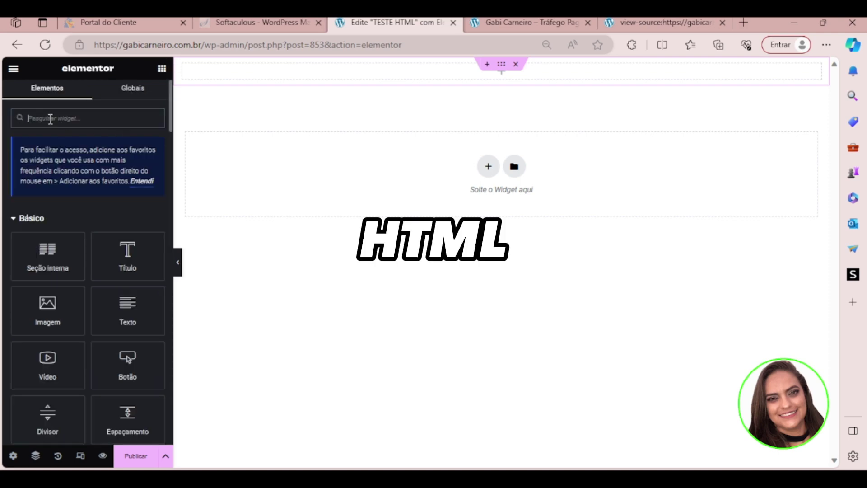
pyautogui.write('HTM')
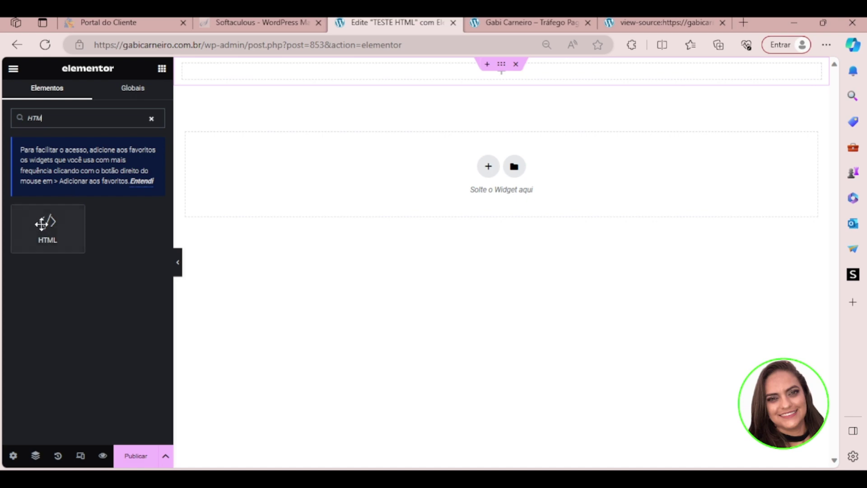
pyautogui.click(42, 224)
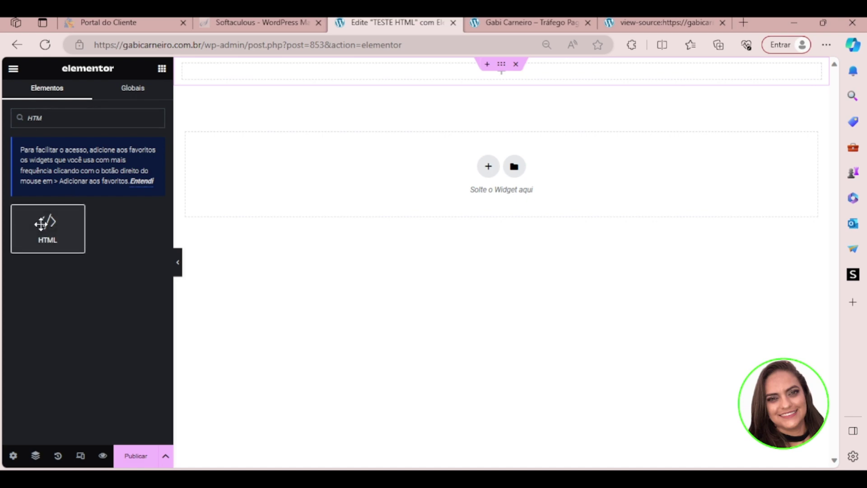
pyautogui.moveTo(41, 224); pyautogui.dragTo(271, 129)
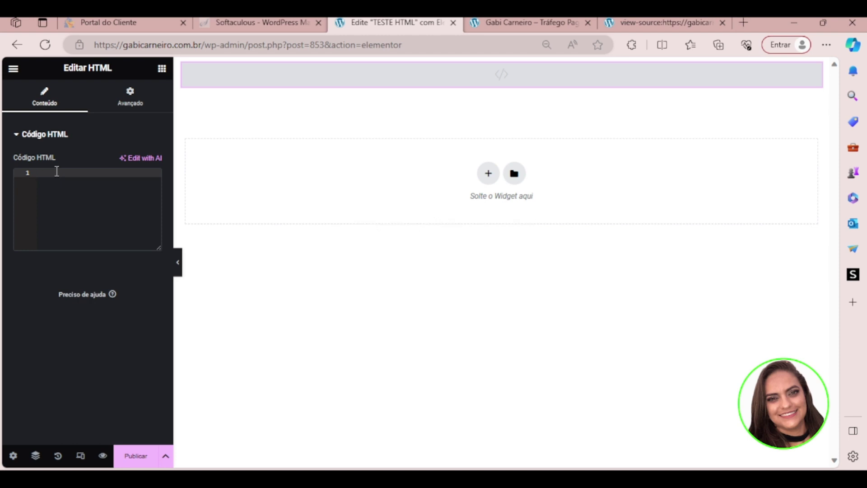
# - Paste the copied sales page source code into the HTML widget and look through the rendered page
pyautogui.hotkey('ctrl', 'v')
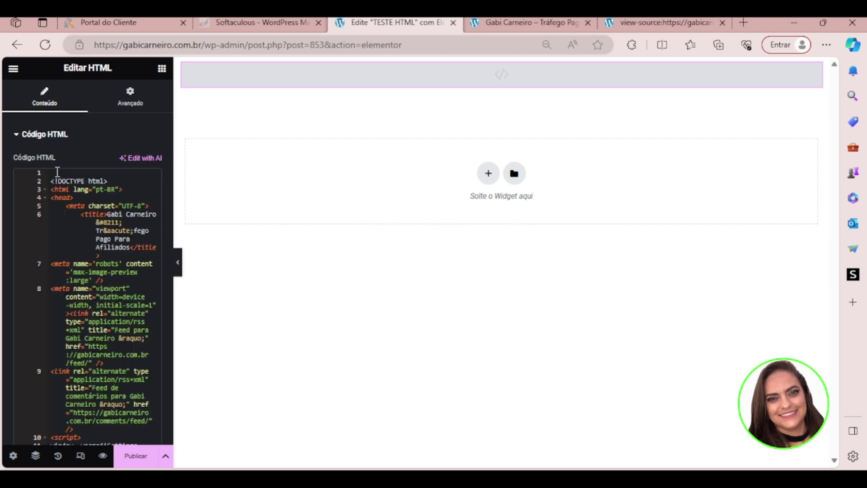
pyautogui.click(58, 172)
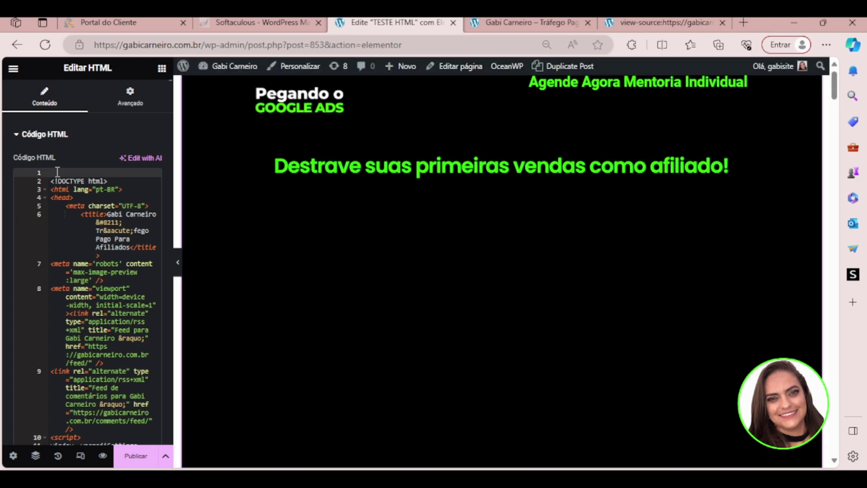
pyautogui.scroll(-10, 616, 251)
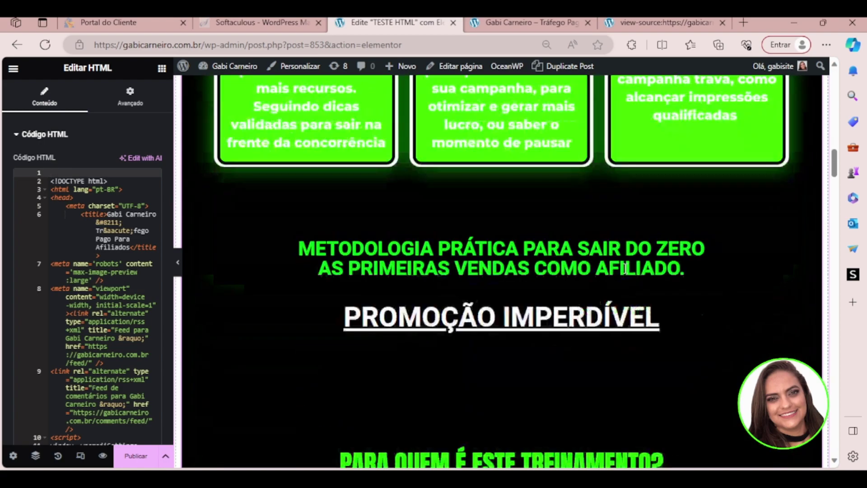
pyautogui.scroll(-3, 623, 274)
pyautogui.scroll(12, 605, 289)
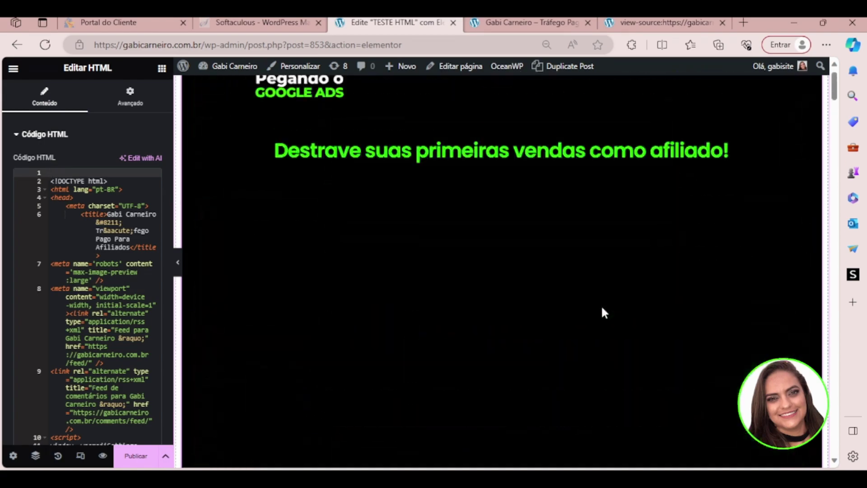
pyautogui.scroll(1, 614, 316)
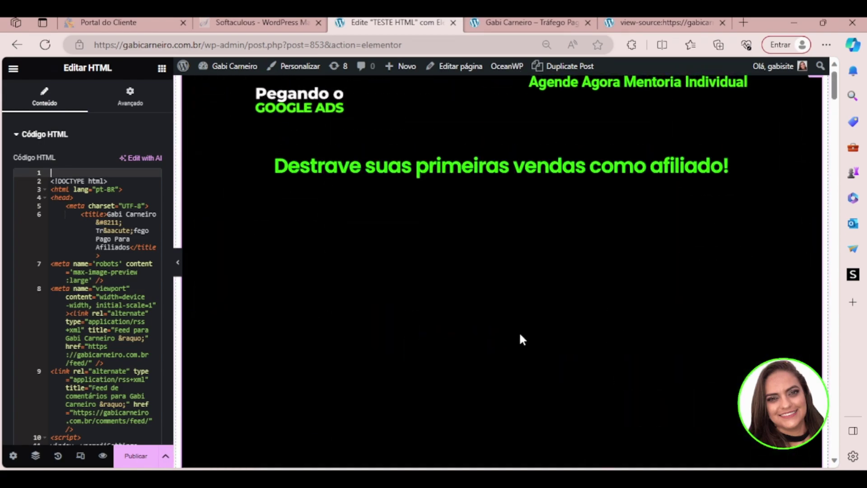
pyautogui.scroll(-3, 529, 324)
pyautogui.scroll(4, 542, 338)
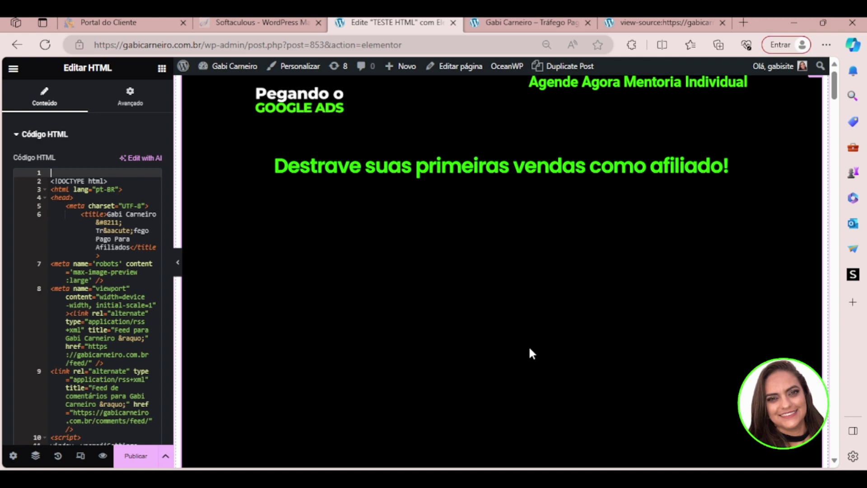
# - Publish the TESTE HTML page and look through its preview in the browser
pyautogui.click(135, 456)
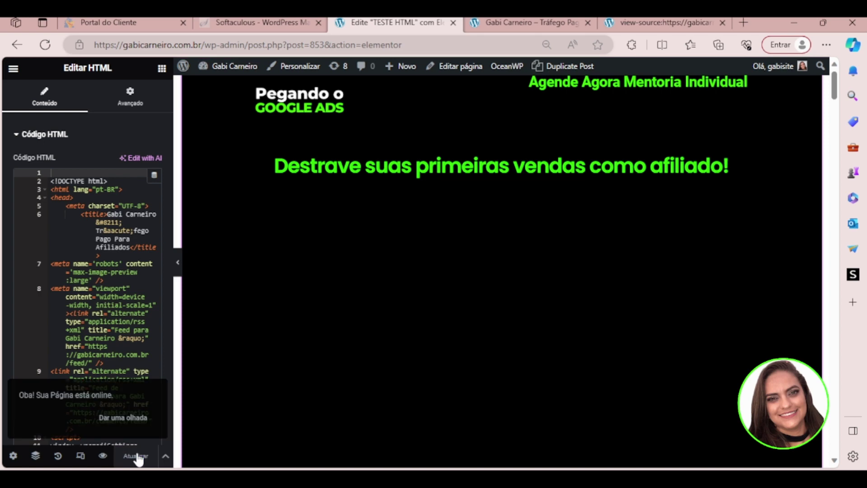
pyautogui.click(103, 456)
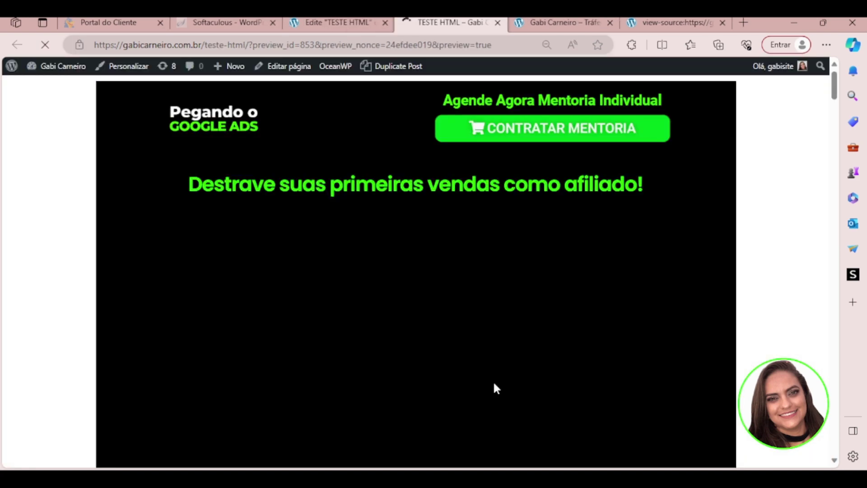
pyautogui.scroll(-5, 517, 253)
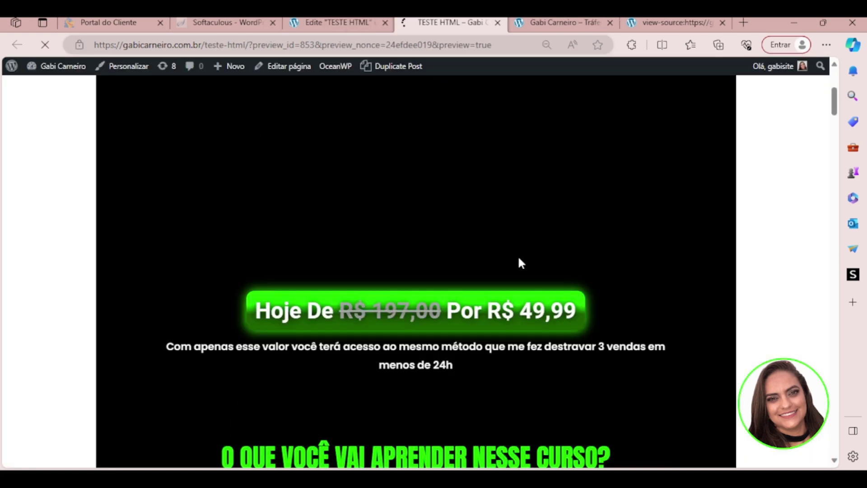
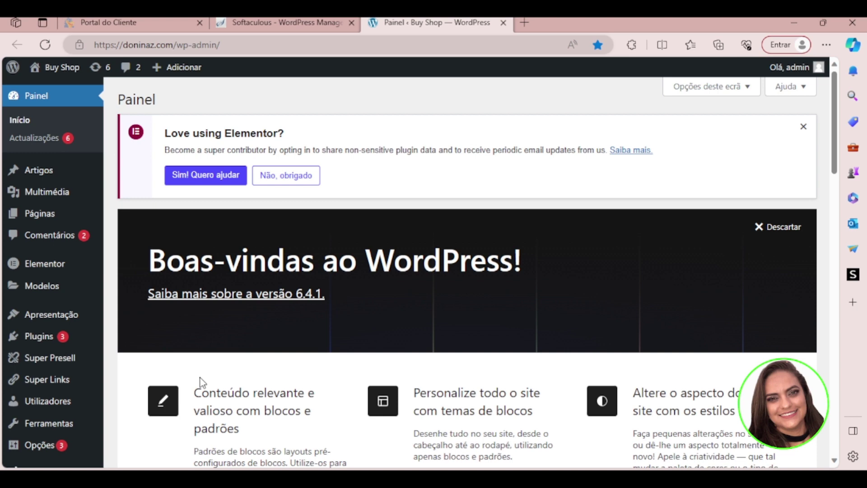
# - Start cloning a new page with the Super Links plugin in the Buy Shop site's admin
pyautogui.moveTo(35, 386)
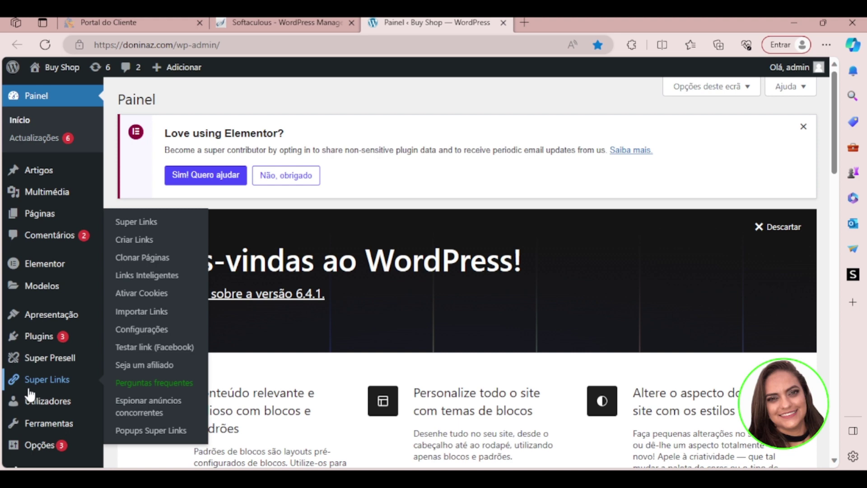
pyautogui.click(136, 262)
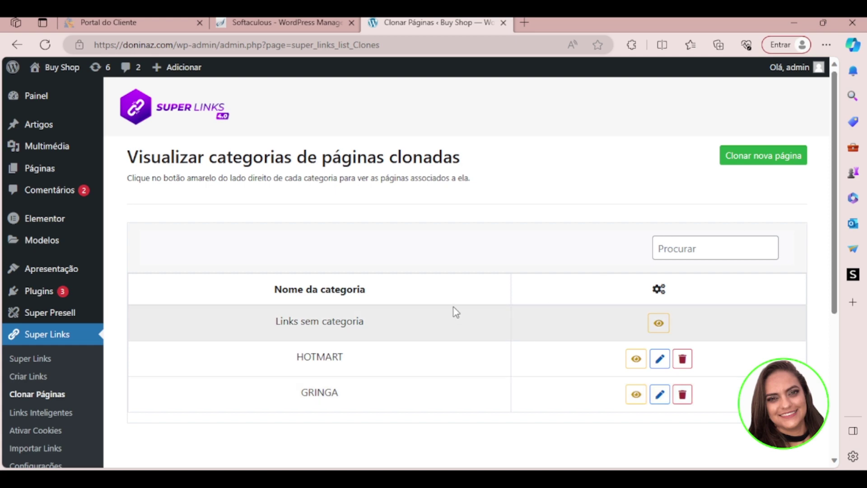
pyautogui.click(766, 165)
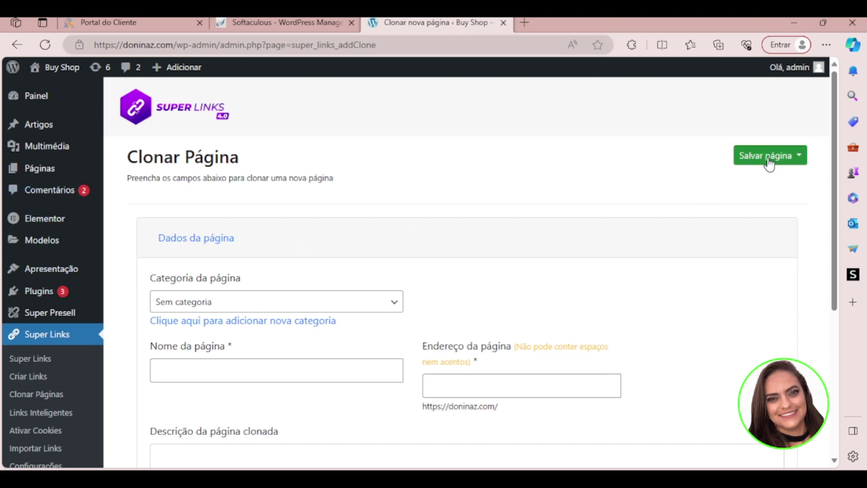
# - Leave the cloned page without a category, name it TESTE TOP and set its address to superlinks_1
pyautogui.click(207, 309)
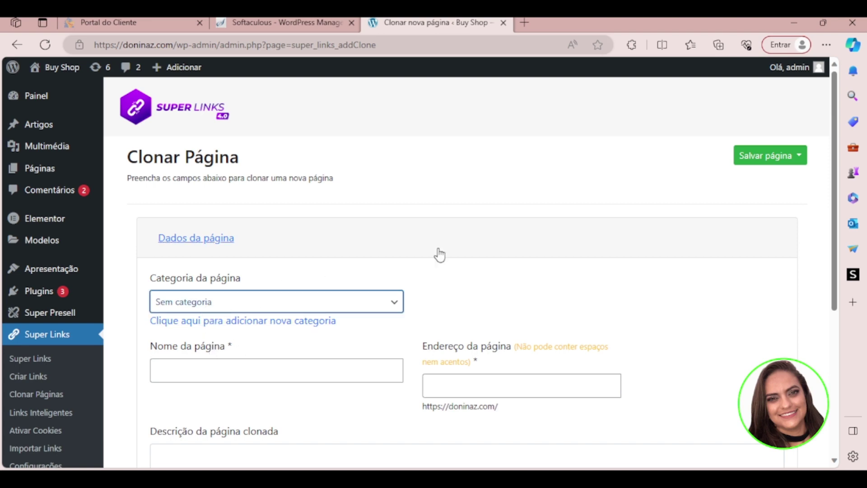
pyautogui.click(399, 274)
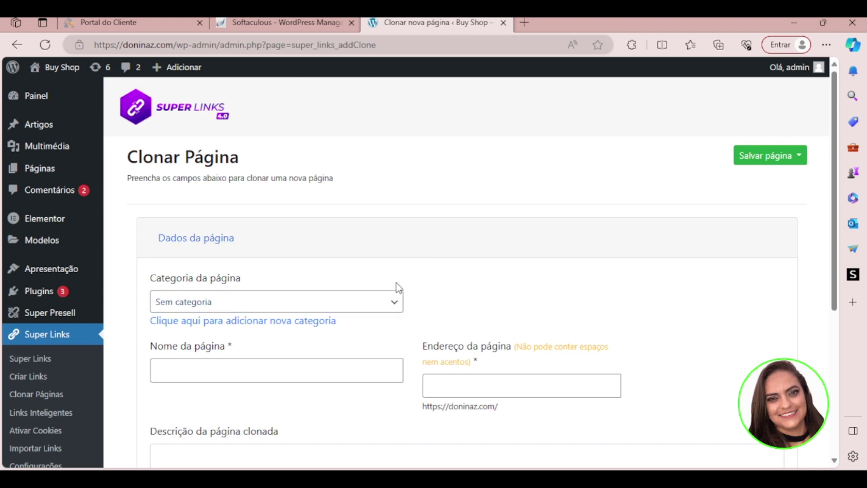
pyautogui.click(310, 374)
pyautogui.write('TESTE TOP')
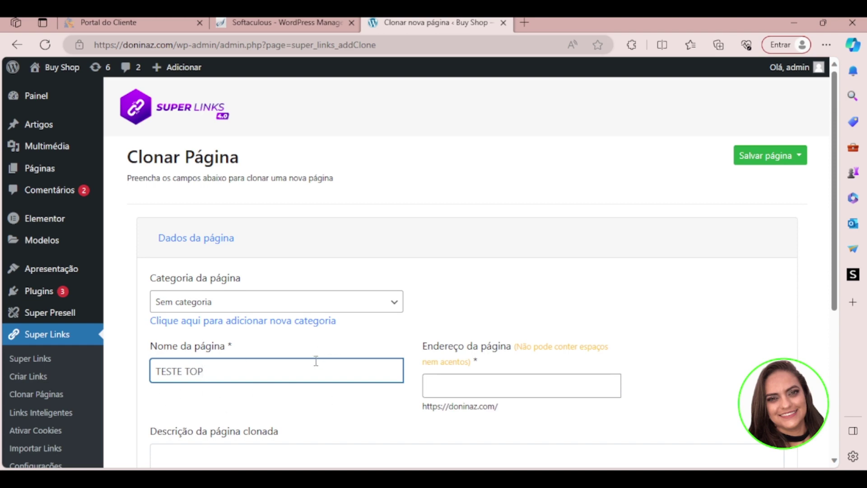
pyautogui.click(429, 391)
pyautogui.scroll(-3, 447, 316)
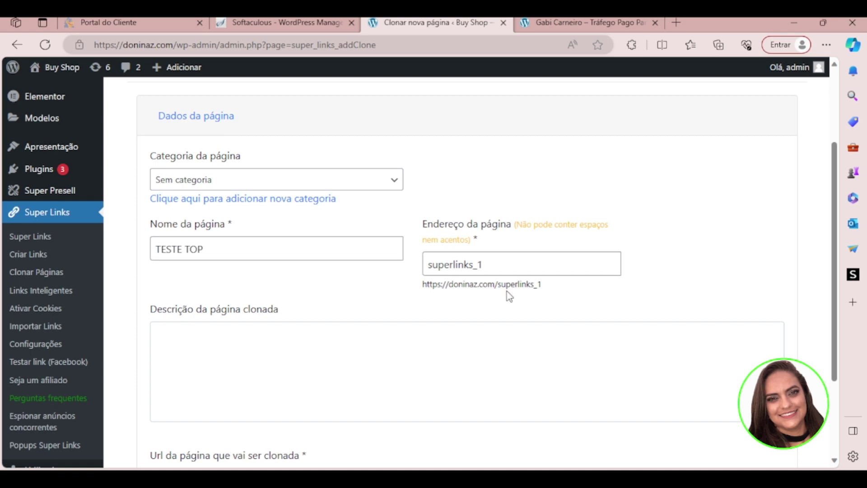
pyautogui.scroll(-3, 495, 294)
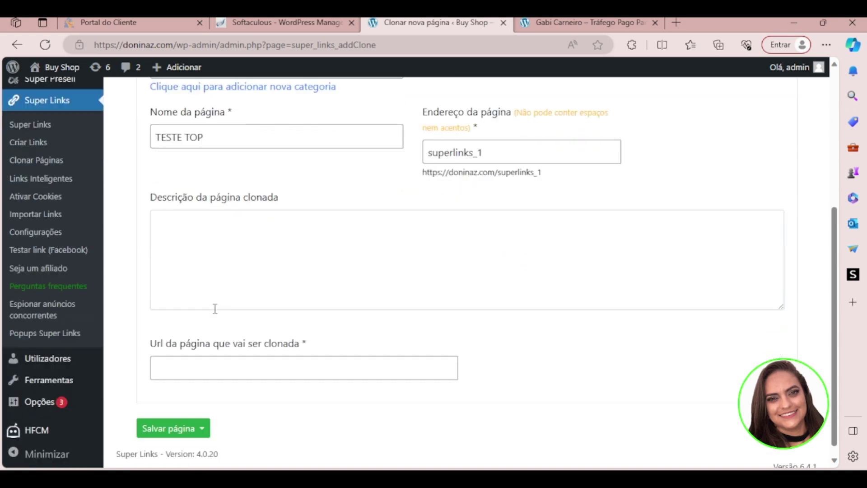
pyautogui.click(195, 361)
pyautogui.write('https://gabicarneiro.com.br/')
pyautogui.click(358, 294)
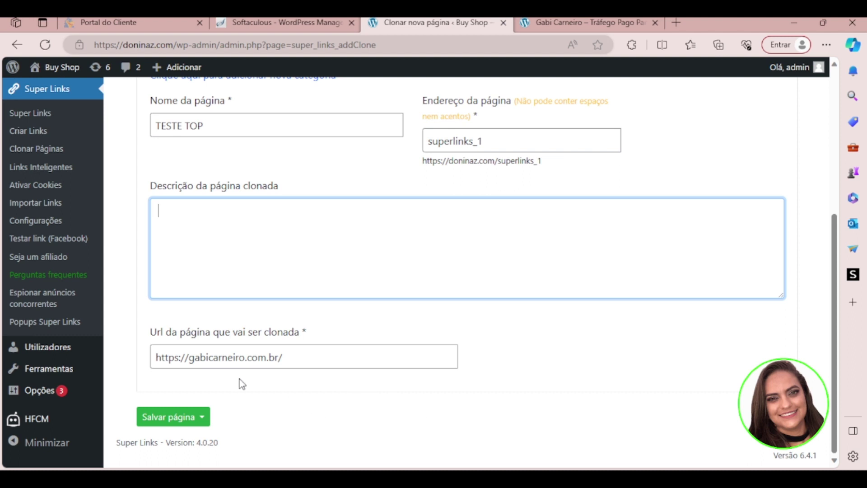
pyautogui.click(324, 354)
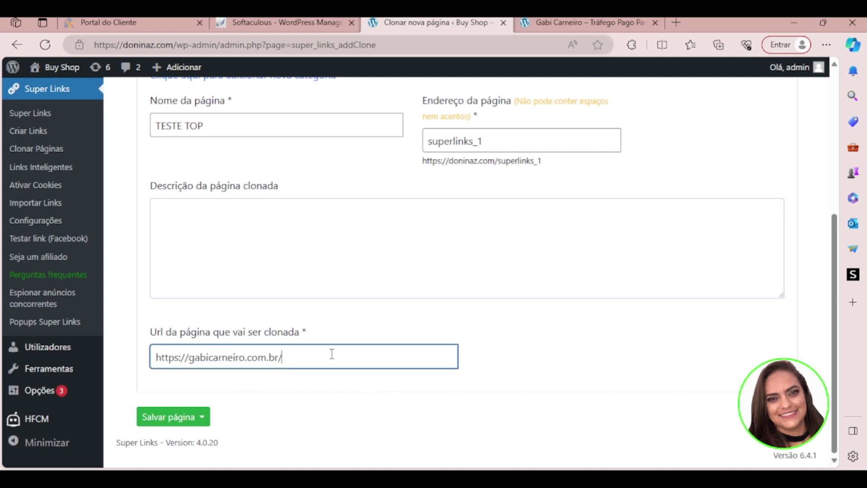
pyautogui.click(518, 365)
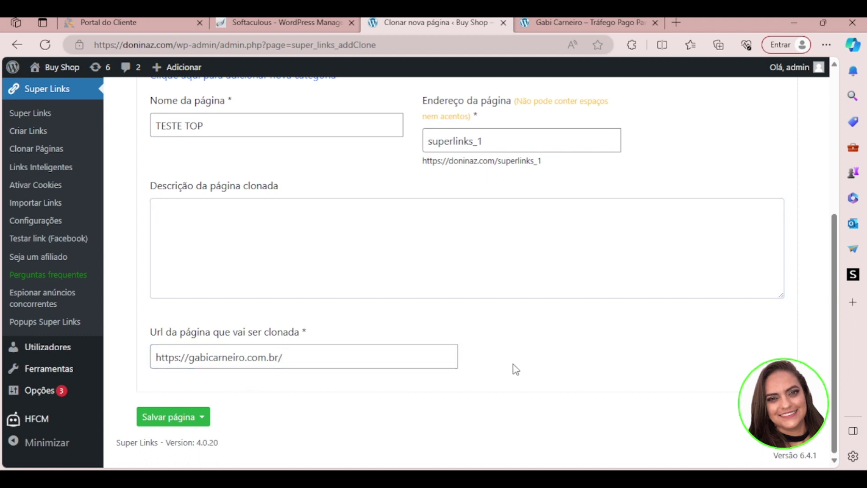
pyautogui.click(168, 419)
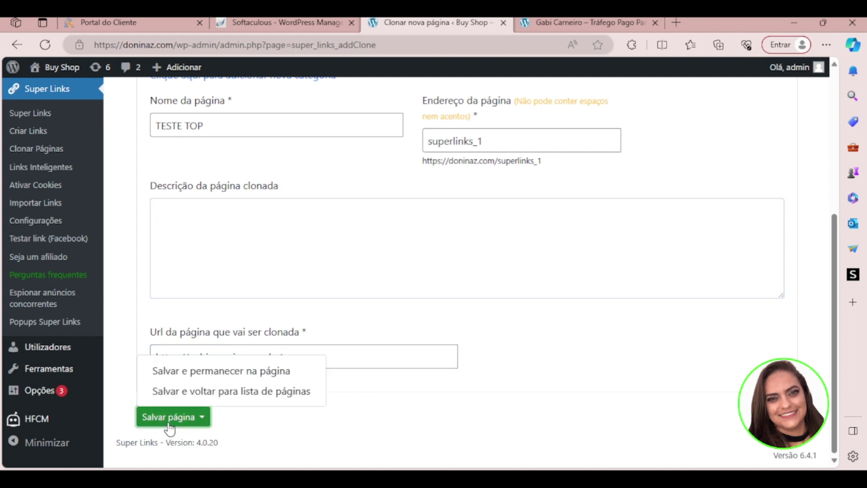
pyautogui.click(228, 391)
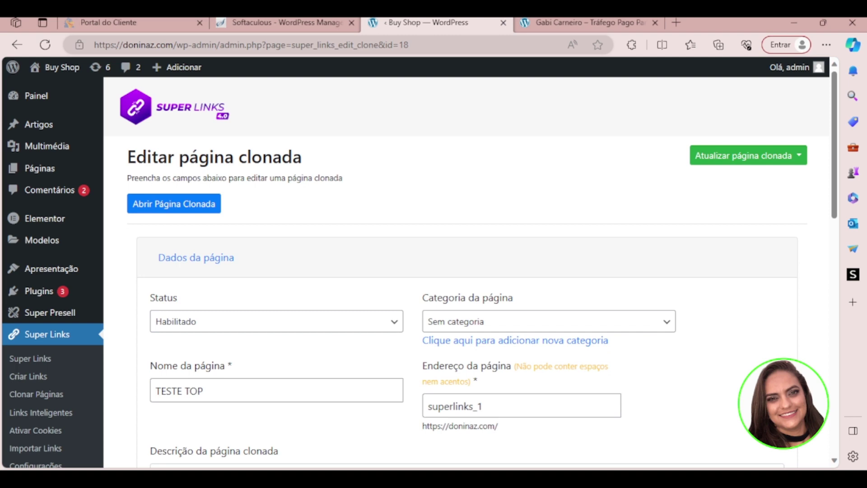
# - Review the cloned page's settings and its options for replacing checkout links, capture forms, images, texts and WhatsApp links
pyautogui.scroll(-5, 515, 415)
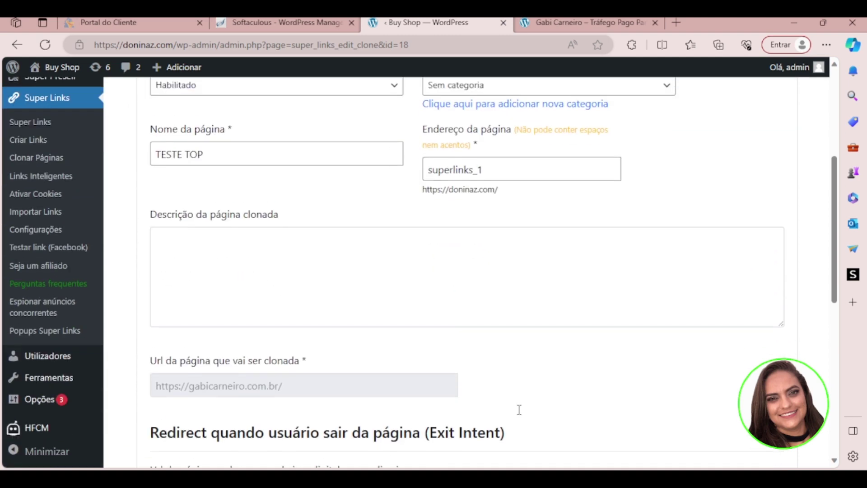
pyautogui.scroll(-5, 519, 417)
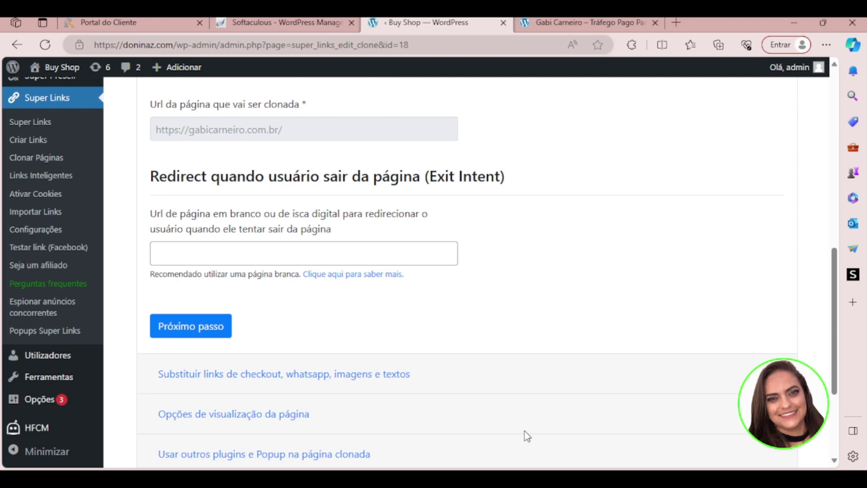
pyautogui.scroll(9, 519, 429)
pyautogui.scroll(-5, 259, 133)
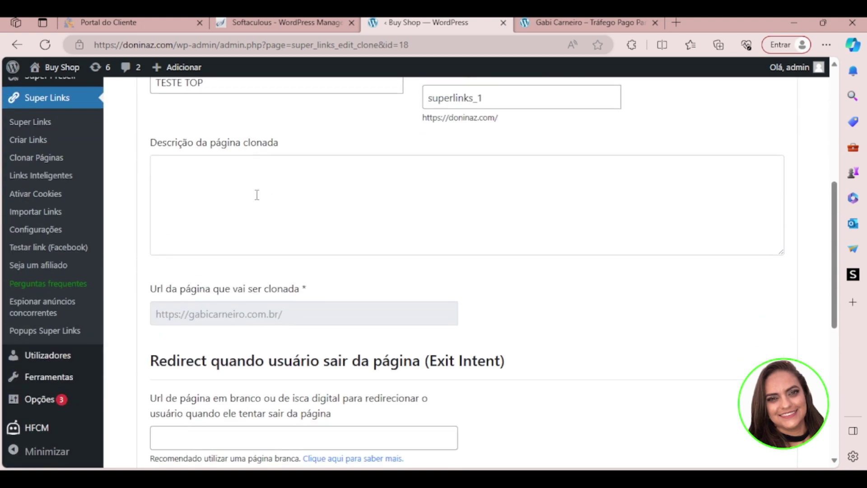
pyautogui.scroll(-7, 257, 194)
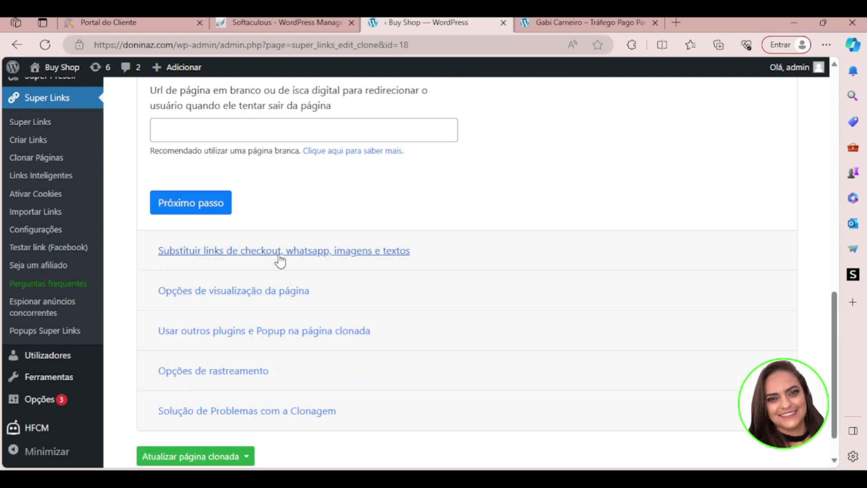
pyautogui.click(375, 257)
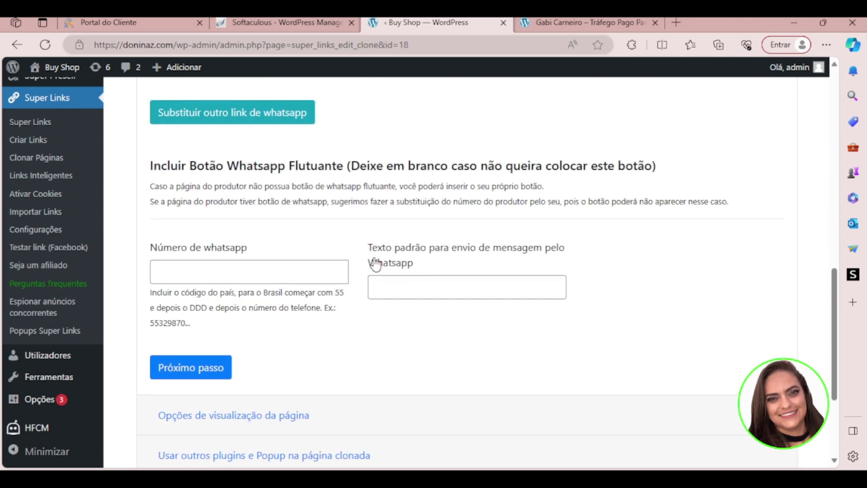
pyautogui.scroll(10, 376, 265)
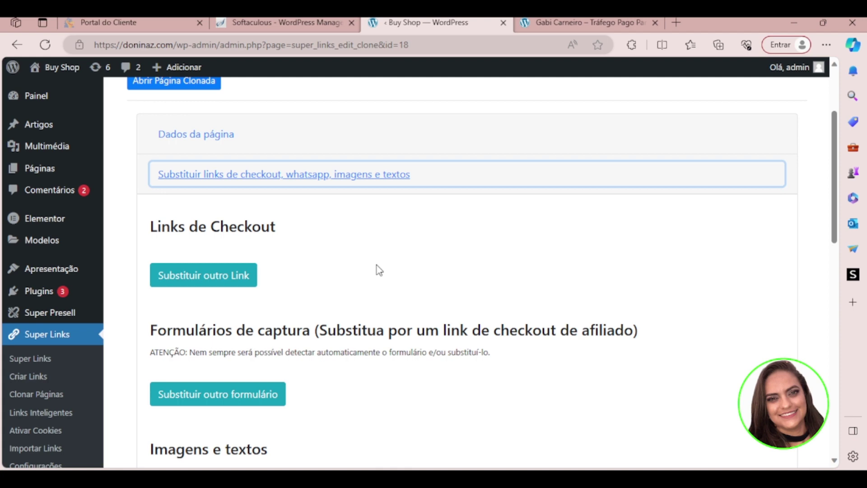
pyautogui.scroll(3, 377, 265)
pyautogui.scroll(-5, 291, 283)
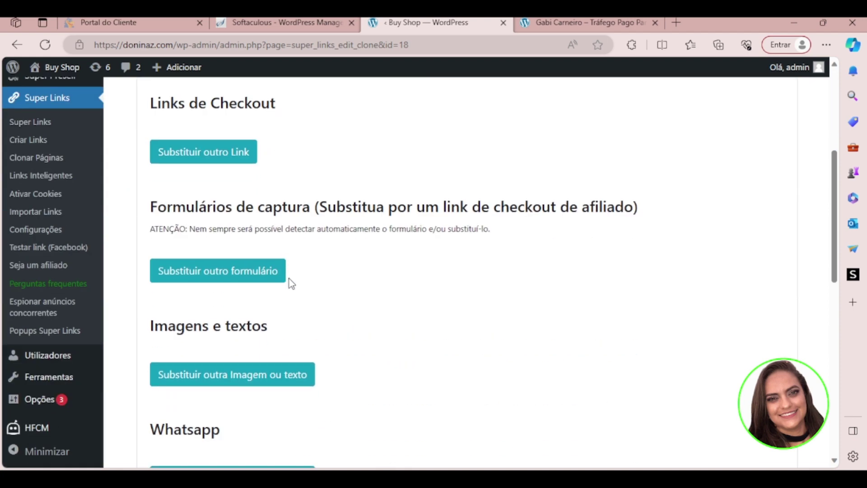
pyautogui.scroll(-3, 292, 283)
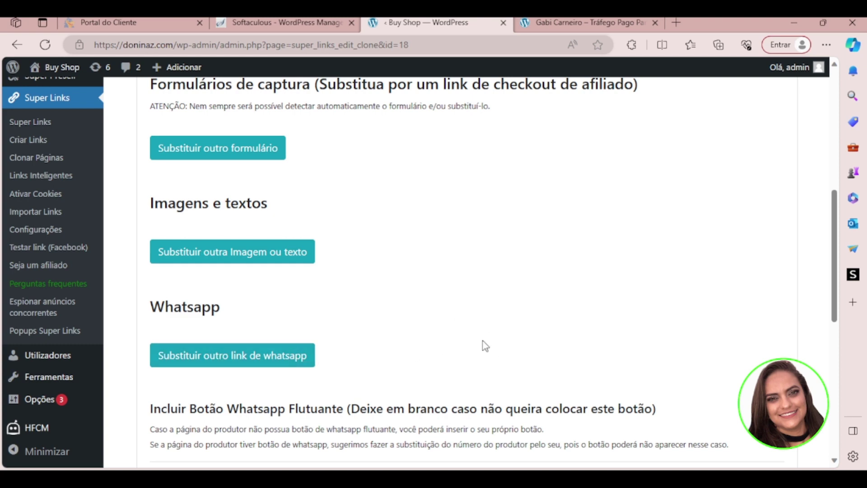
pyautogui.scroll(7, 377, 346)
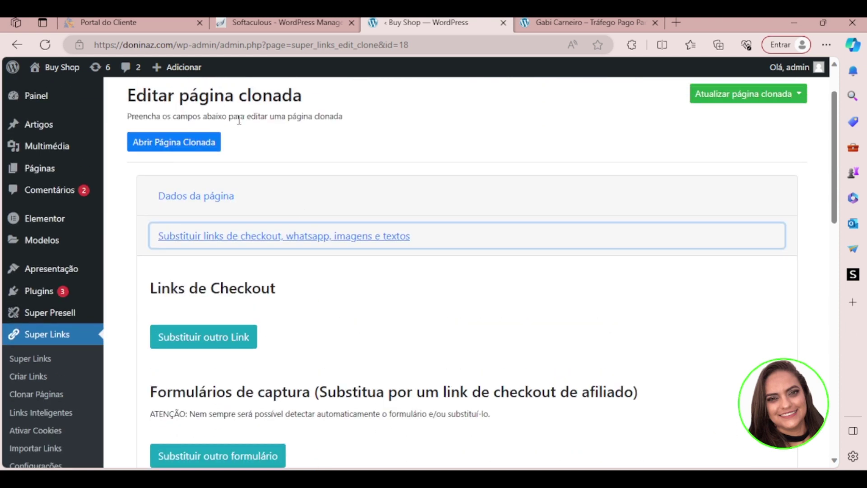
pyautogui.click(194, 350)
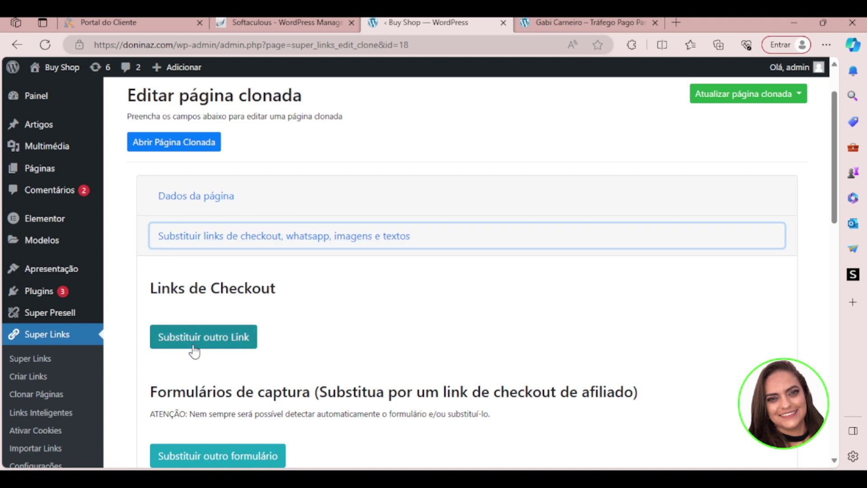
pyautogui.scroll(-1, 215, 333)
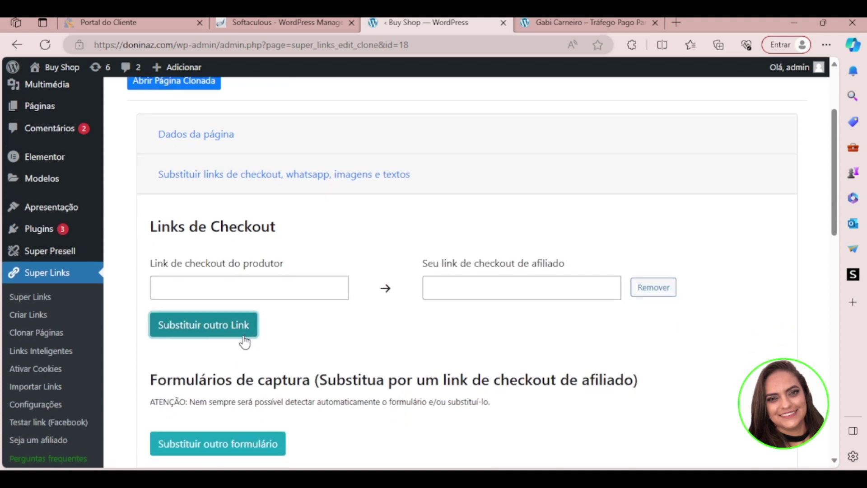
pyautogui.click(197, 289)
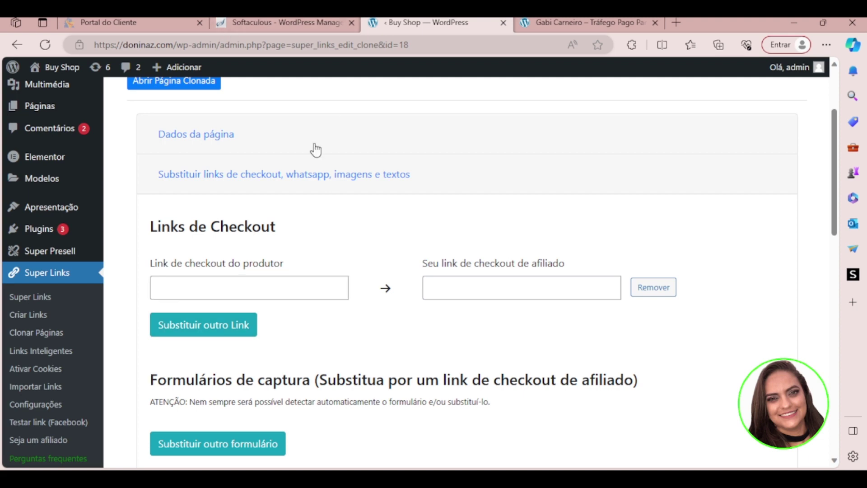
pyautogui.click(600, 22)
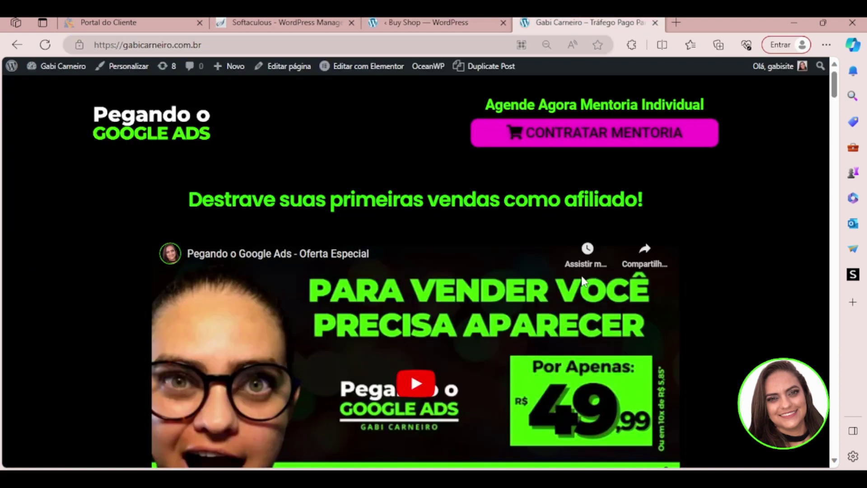
pyautogui.click(427, 23)
pyautogui.click(268, 290)
pyautogui.hotkey('ctrl', 'v')
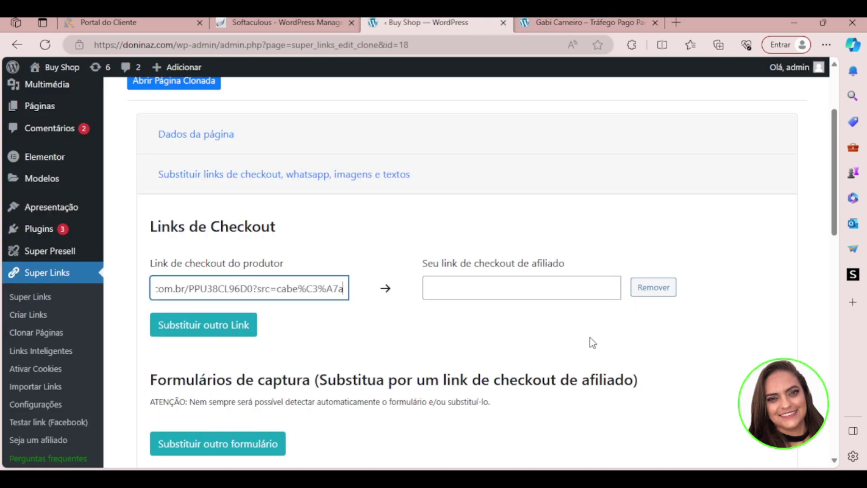
pyautogui.click(470, 294)
pyautogui.click(470, 316)
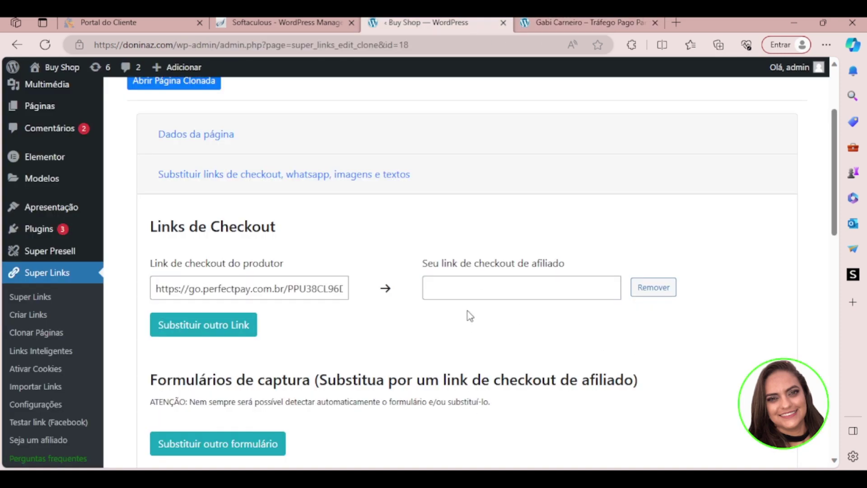
pyautogui.click(453, 284)
pyautogui.write('https://go.perfectpay.com.br/PPU38CLDQT0')
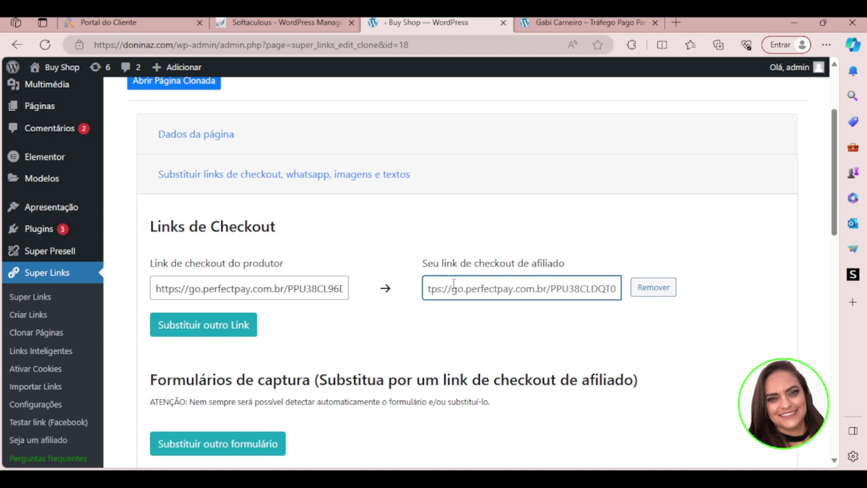
pyautogui.click(669, 331)
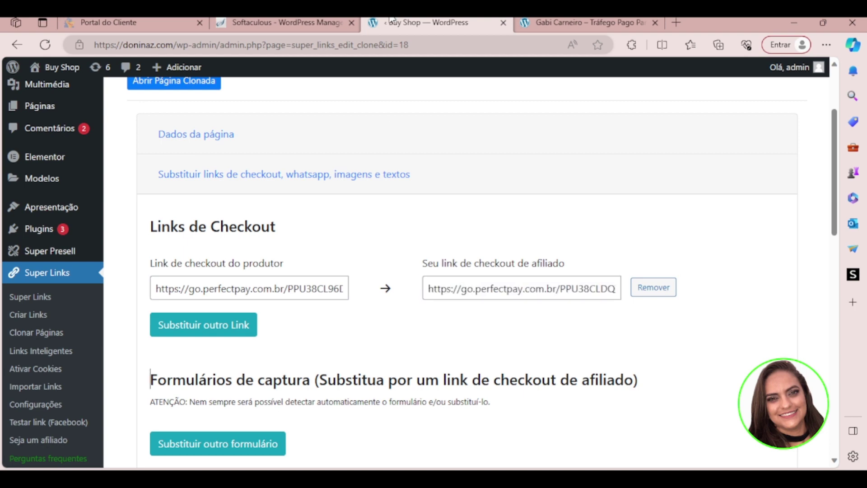
pyautogui.click(546, 24)
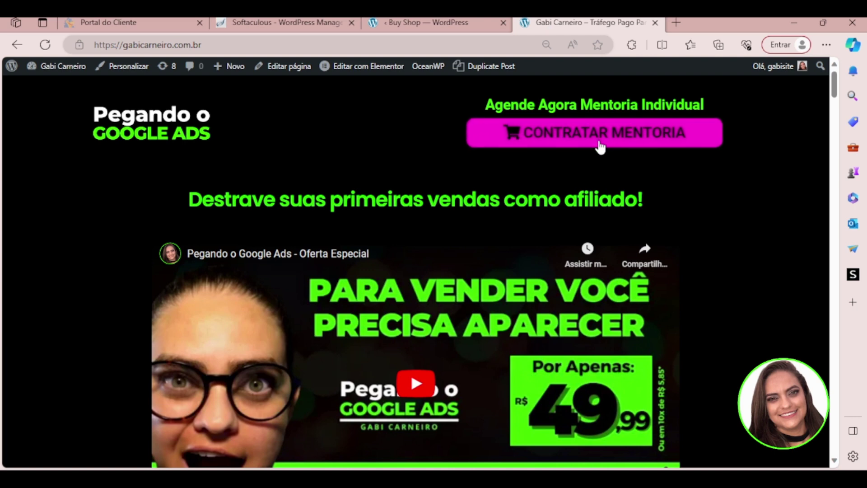
pyautogui.scroll(-4, 517, 393)
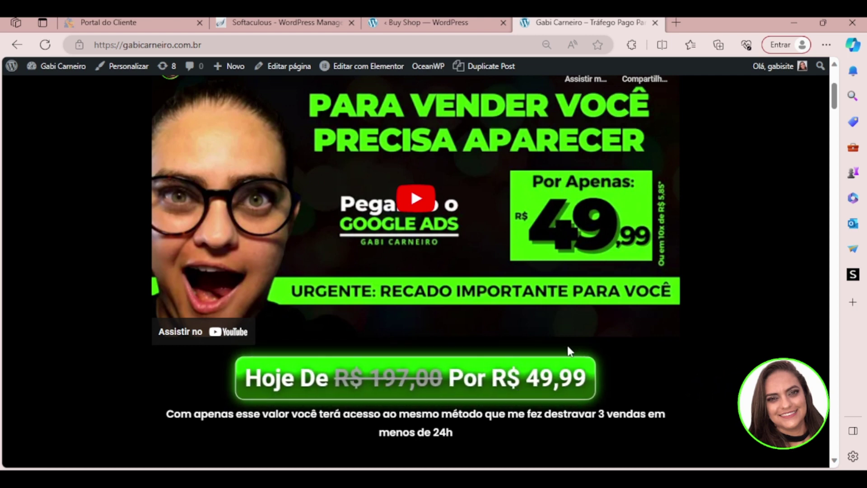
pyautogui.click(405, 23)
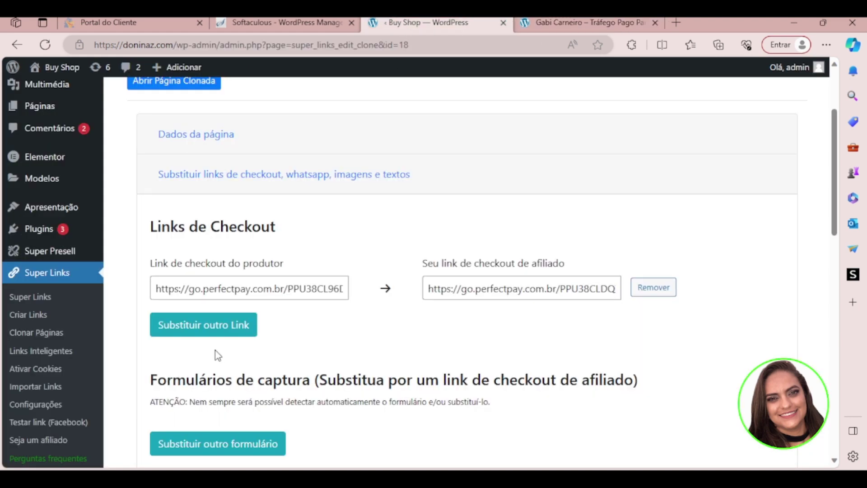
pyautogui.click(202, 328)
pyautogui.click(200, 336)
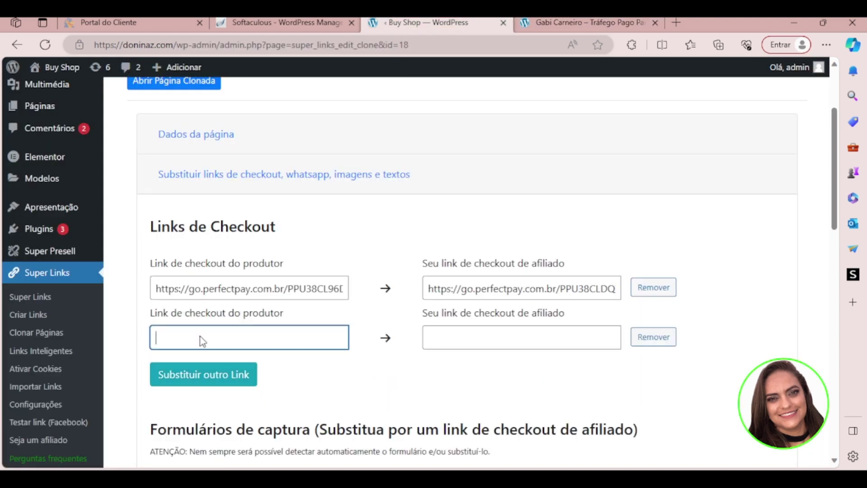
pyautogui.write('https://go.perfectpay.com.br/PPU38CL96D0')
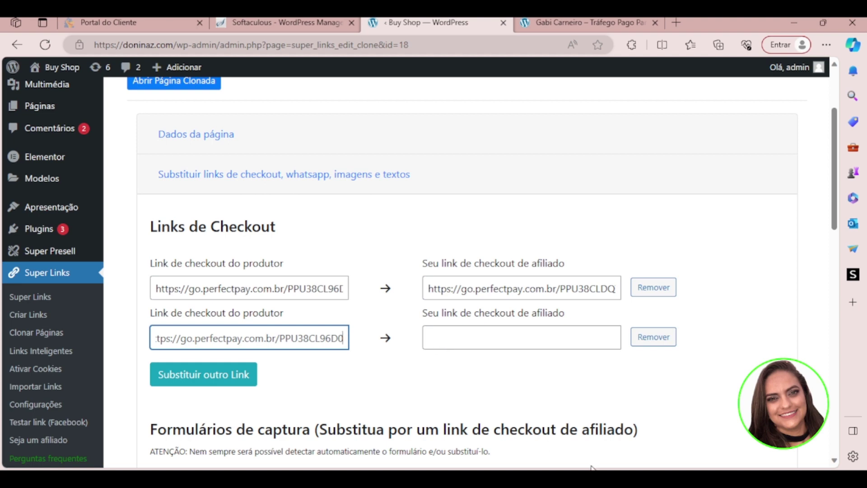
pyautogui.press('Home')
pyautogui.click(447, 339)
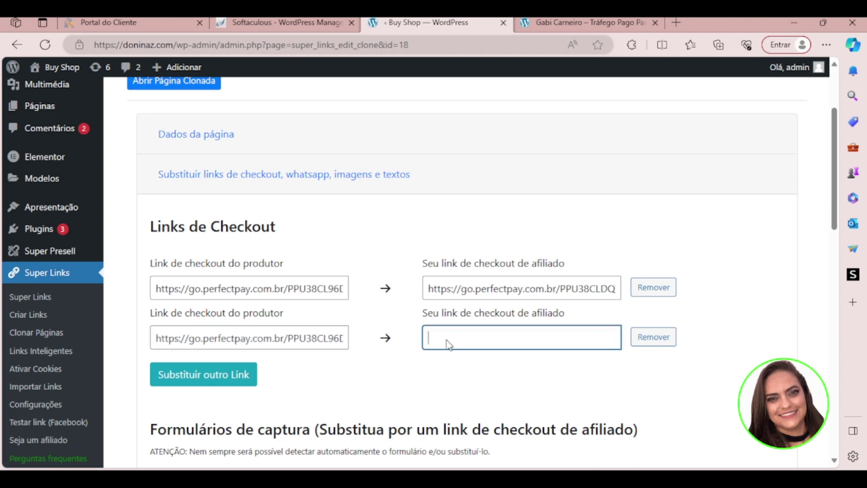
pyautogui.hotkey('ctrl', 'v')
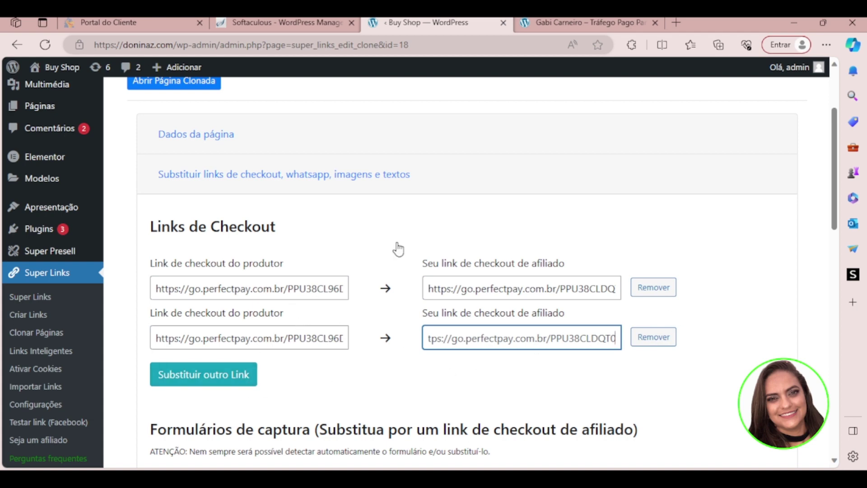
# - Add a third, empty checkout link replacement and update the cloned page, staying on its settings
pyautogui.click(240, 380)
pyautogui.click(231, 427)
pyautogui.scroll(-4, 442, 407)
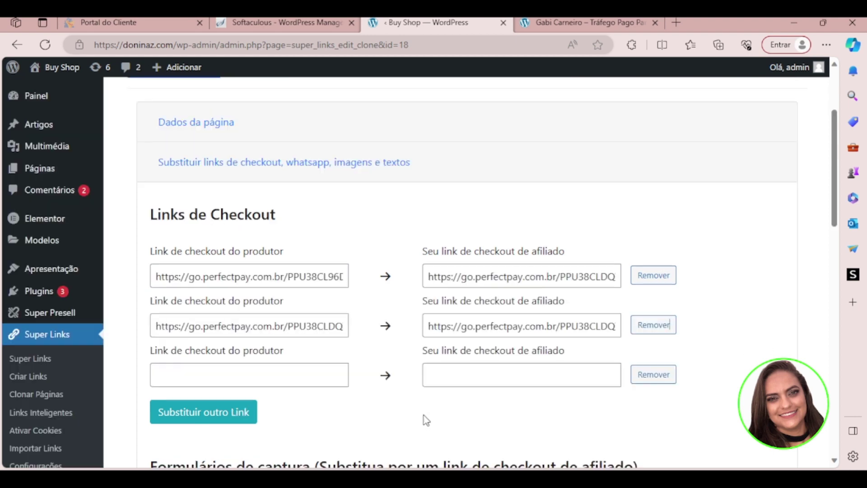
pyautogui.scroll(-8, 426, 420)
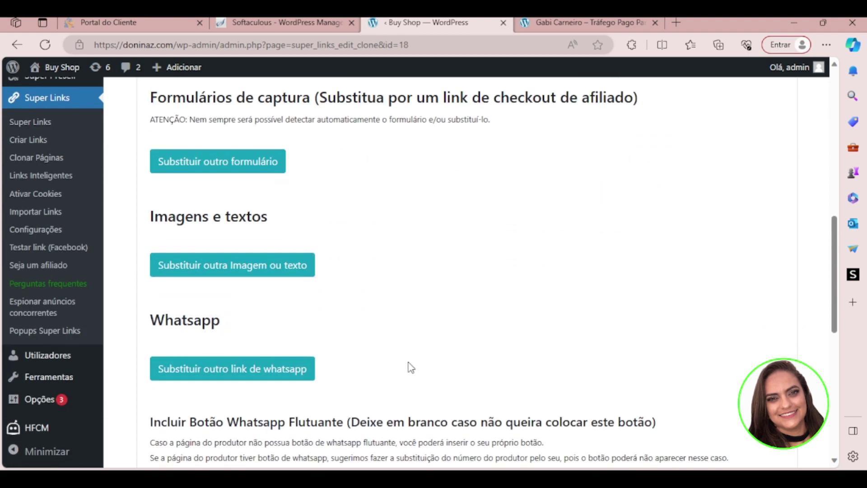
pyautogui.scroll(-9, 410, 367)
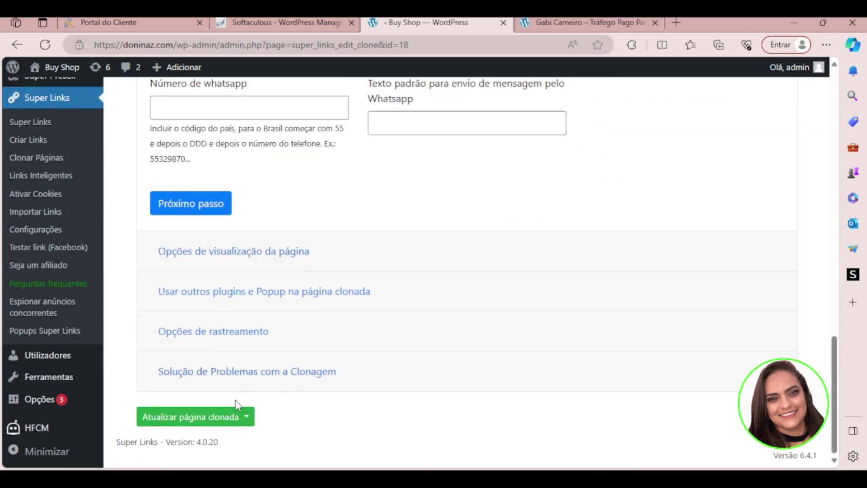
pyautogui.click(224, 424)
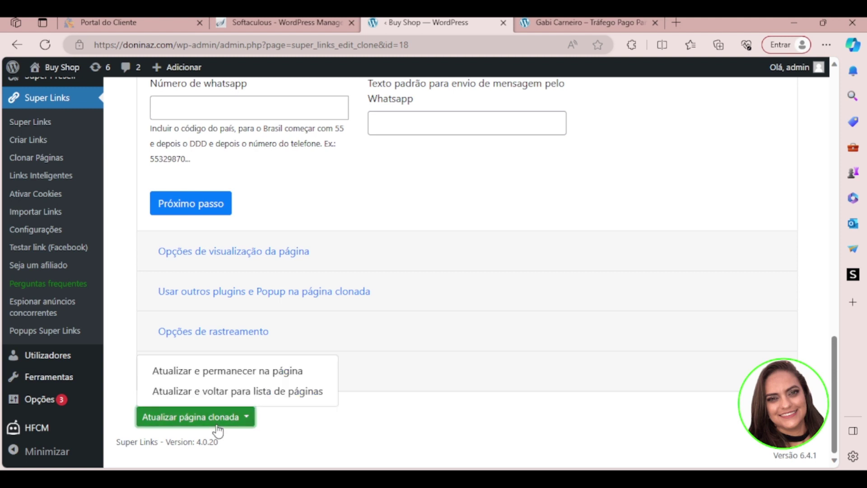
pyautogui.click(257, 373)
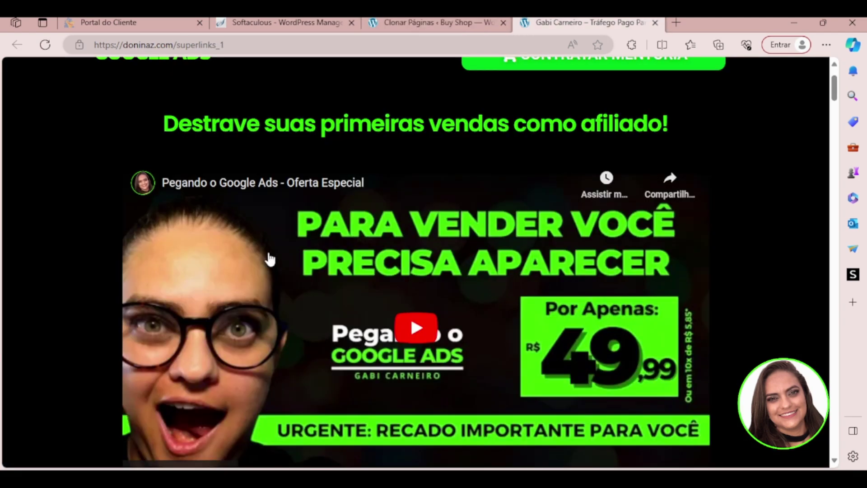
# - Look through the live cloned page at doninaz.com/superlinks_1 and return to its settings
pyautogui.scroll(-4, 270, 260)
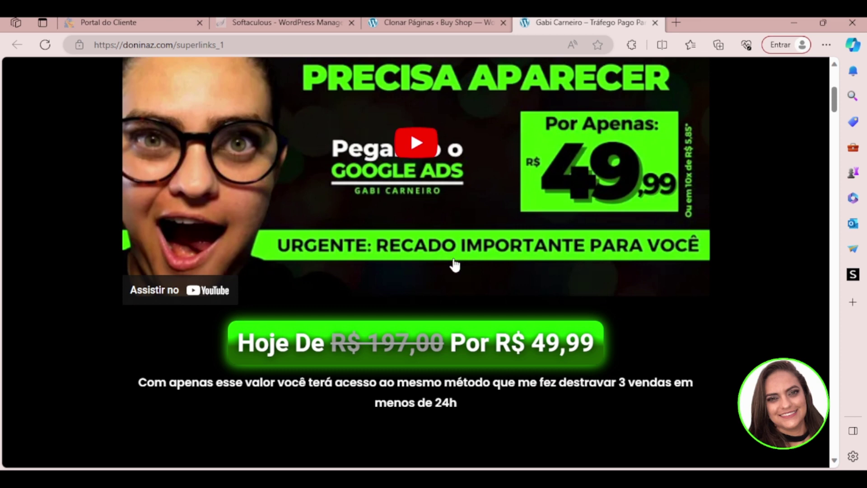
pyautogui.scroll(5, 453, 265)
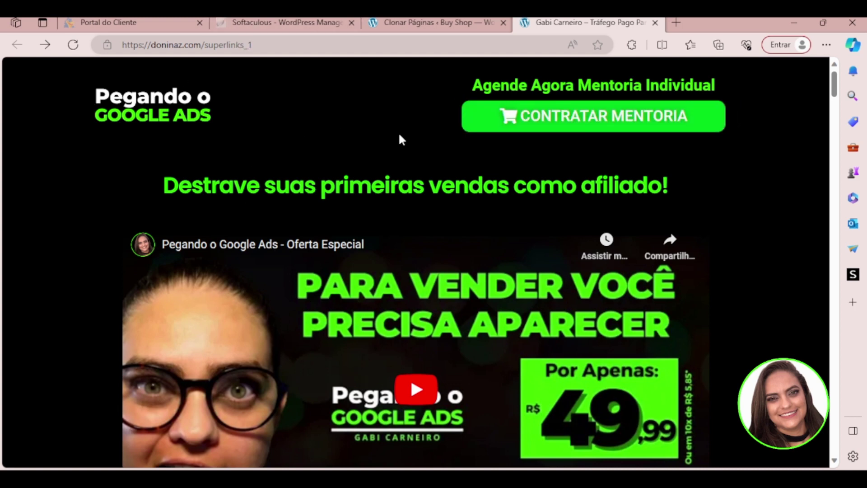
pyautogui.click(413, 27)
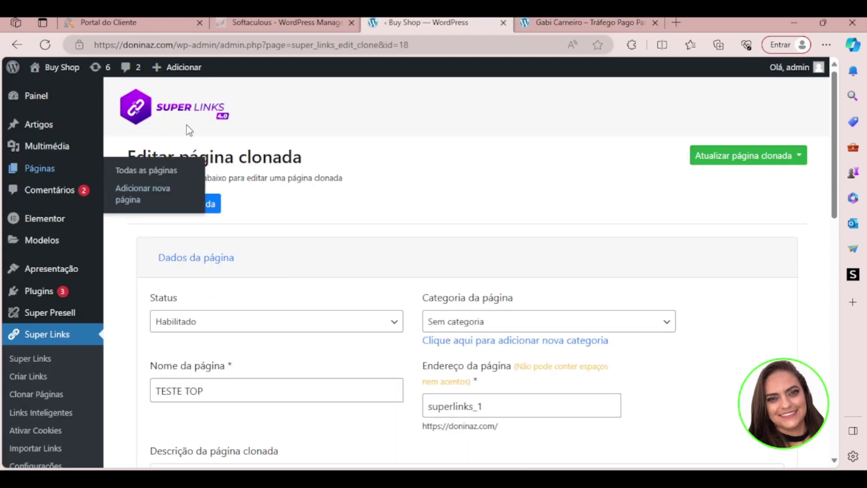
pyautogui.scroll(-1, 261, 319)
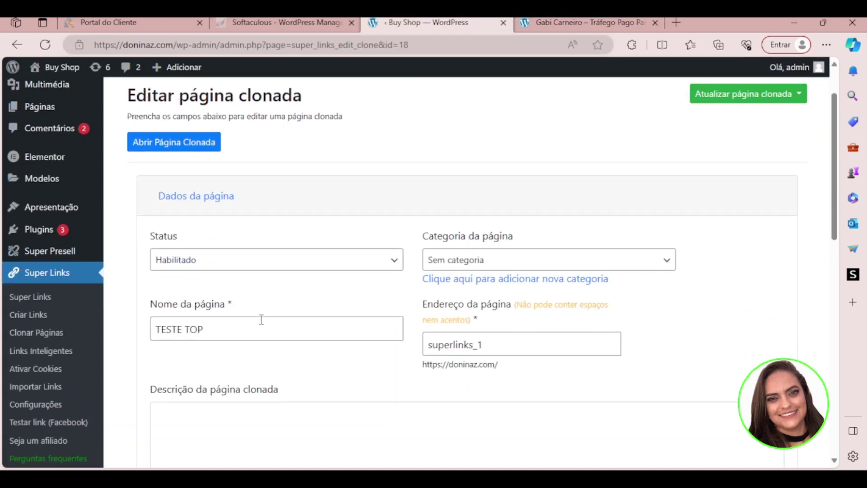
pyautogui.scroll(-6, 261, 319)
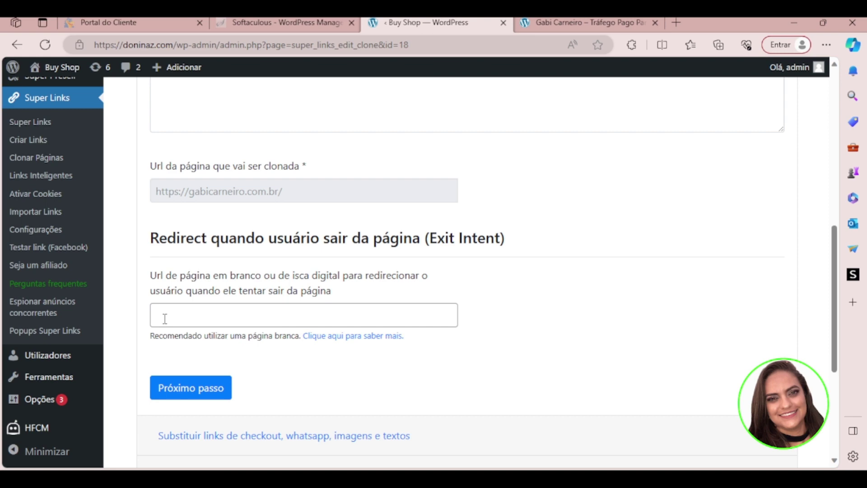
pyautogui.click(311, 319)
pyautogui.write('https://gabicarneiro.com.br/material-gratuito/')
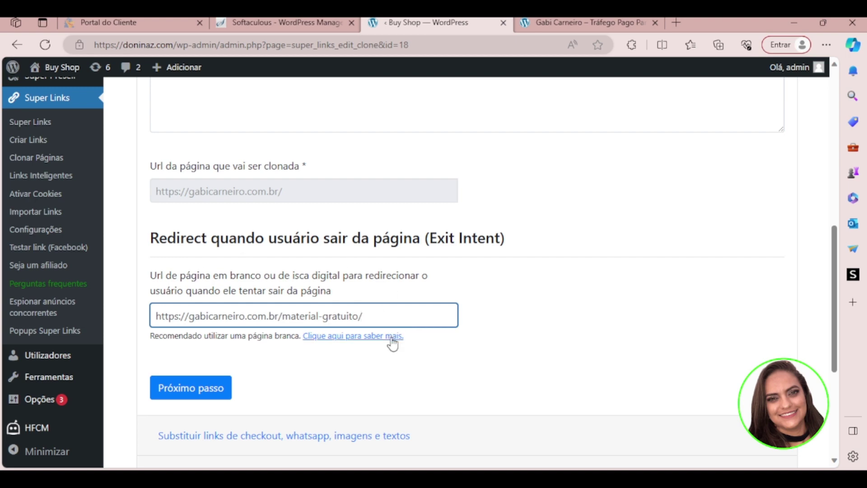
# - Update the cloned page to save its exit-intent redirect, staying on its settings, and check the saved redirect URL
pyautogui.scroll(-3, 401, 347)
pyautogui.scroll(-3, 393, 345)
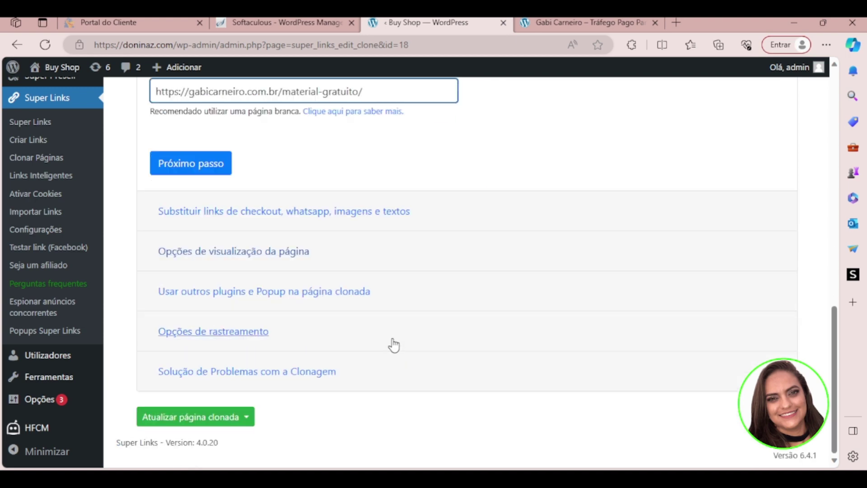
pyautogui.scroll(8, 399, 286)
pyautogui.scroll(-2, 361, 407)
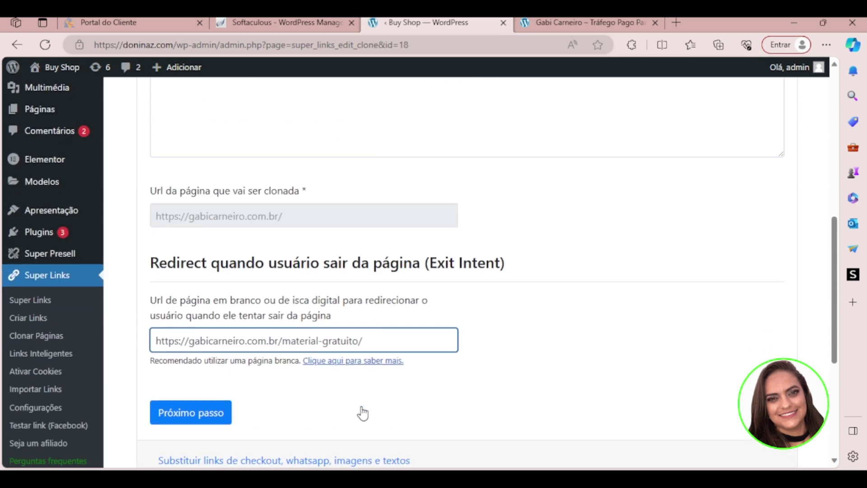
pyautogui.scroll(-5, 244, 386)
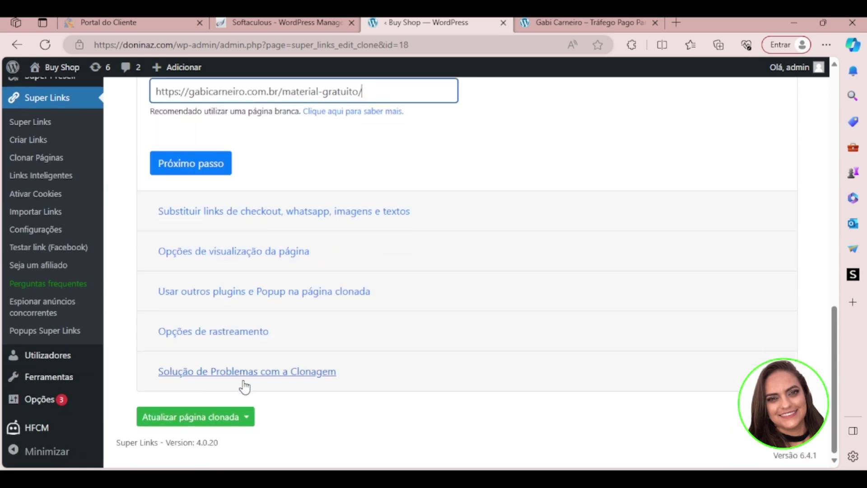
pyautogui.click(199, 417)
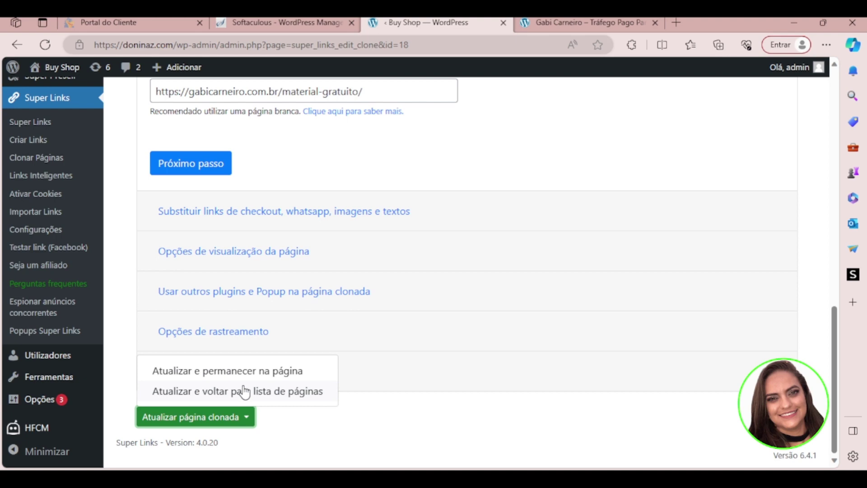
pyautogui.click(232, 373)
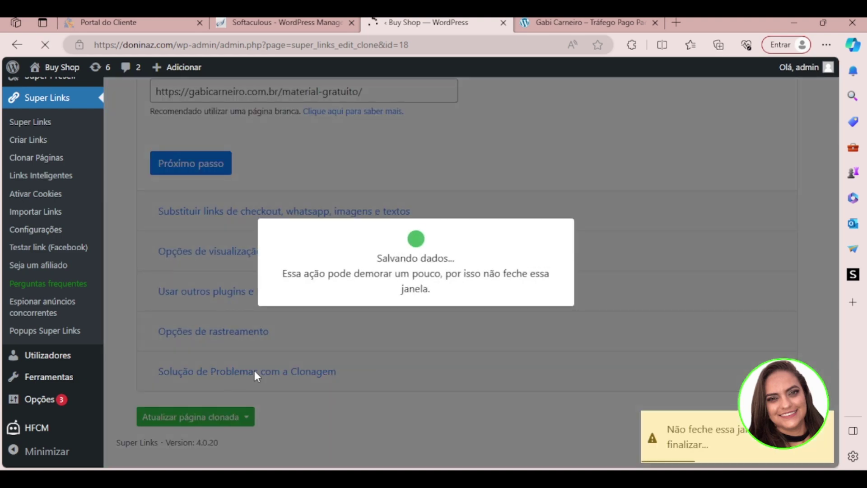
pyautogui.scroll(-7, 256, 369)
pyautogui.scroll(-3, 257, 369)
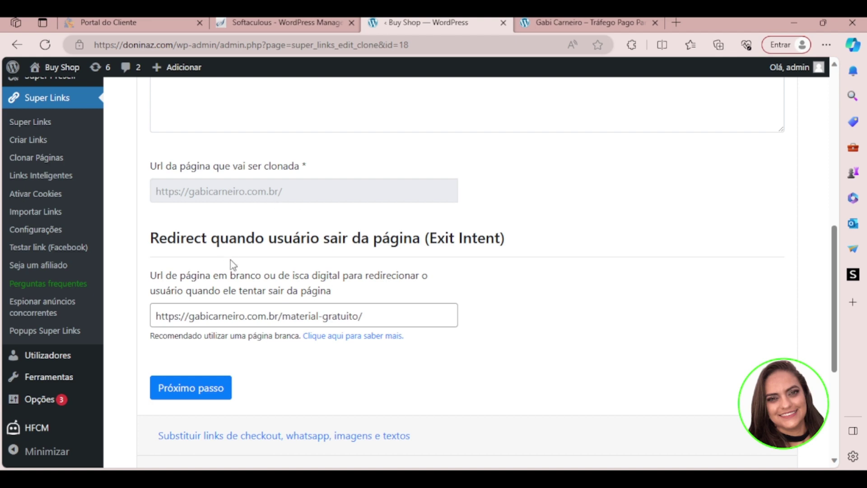
# - Reload the live cloned page at doninaz.com/superlinks_1, look through it and test its exit-intent redirect by moving to leave the page
pyautogui.click(533, 23)
pyautogui.click(73, 44)
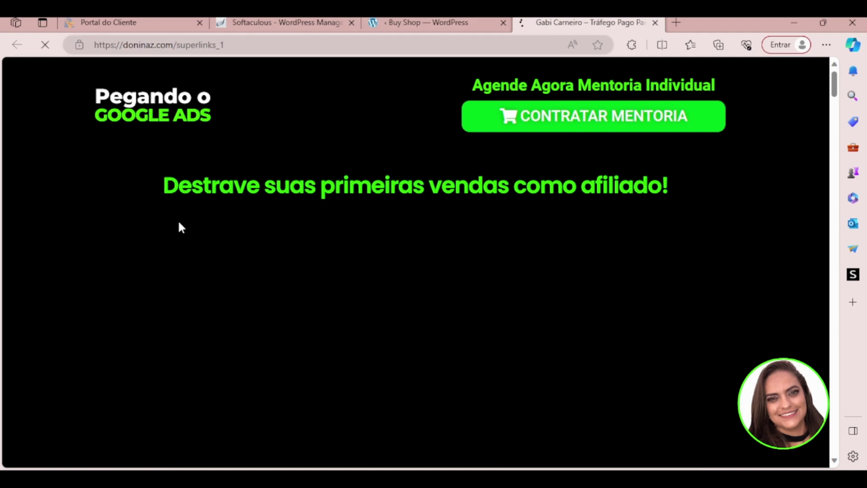
pyautogui.scroll(-3, 217, 248)
pyautogui.scroll(-6, 218, 250)
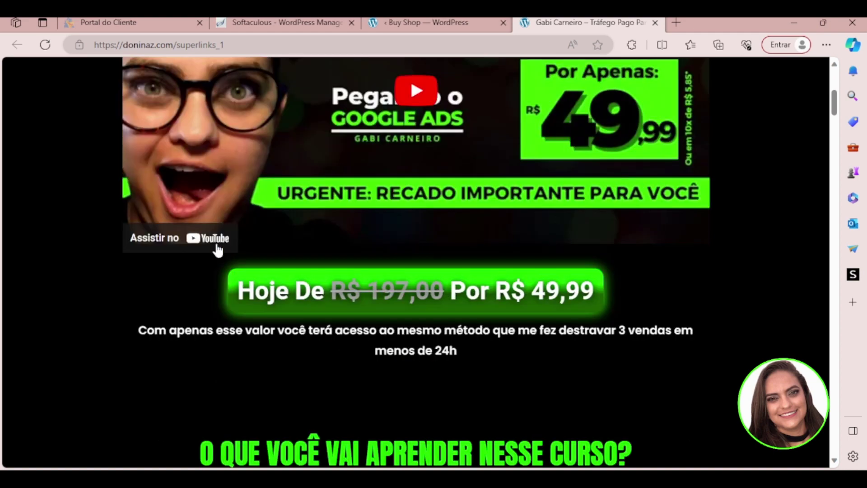
pyautogui.scroll(-3, 252, 287)
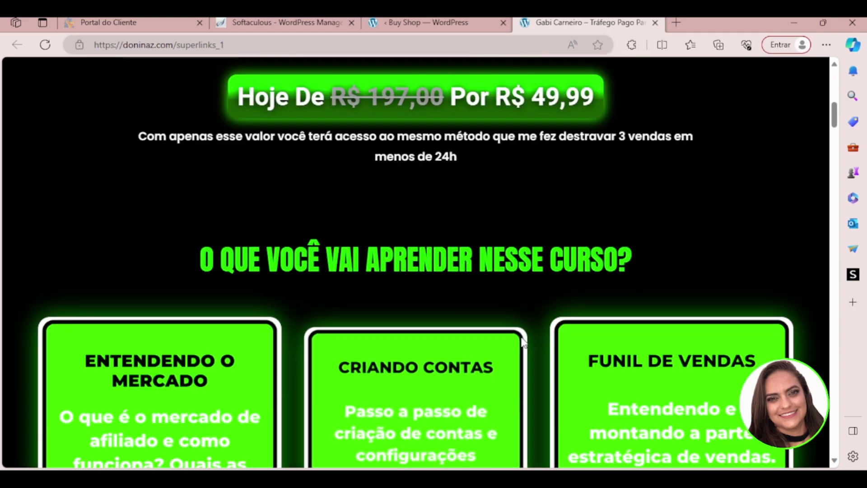
pyautogui.press('F5')
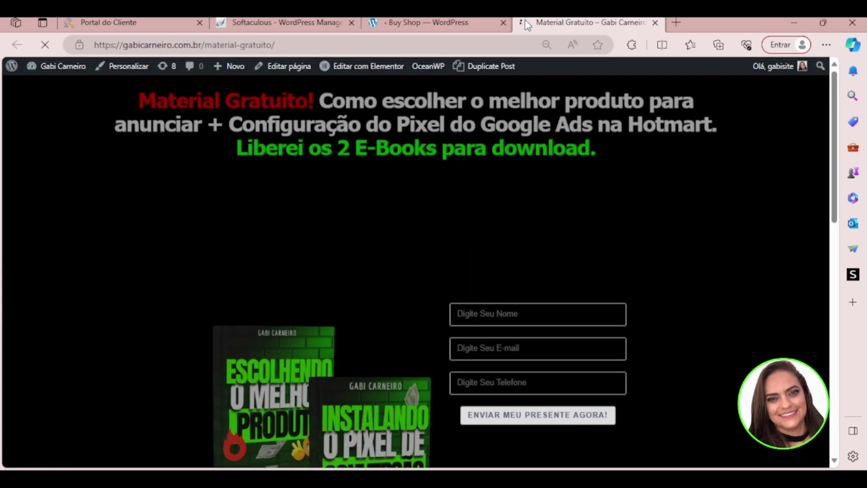
pyautogui.moveTo(207, 57)
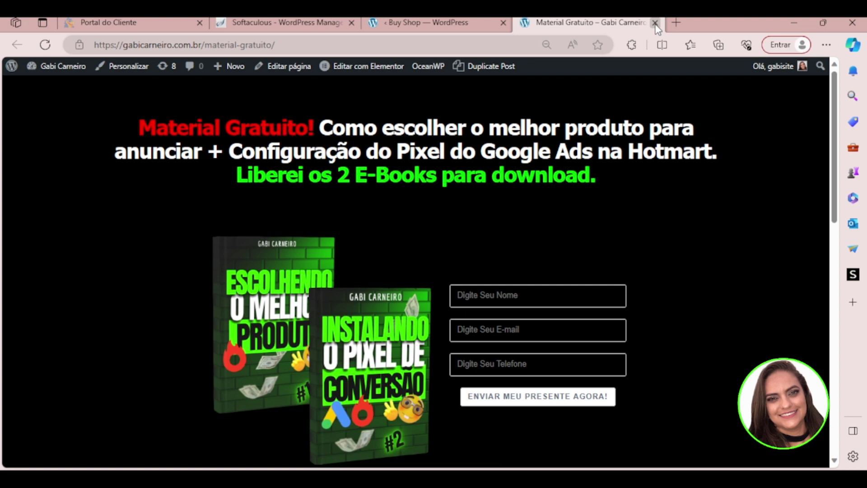
# - Close the free-material page and look through the Super Links sales page at wpsuperlinks.top
pyautogui.click(655, 22)
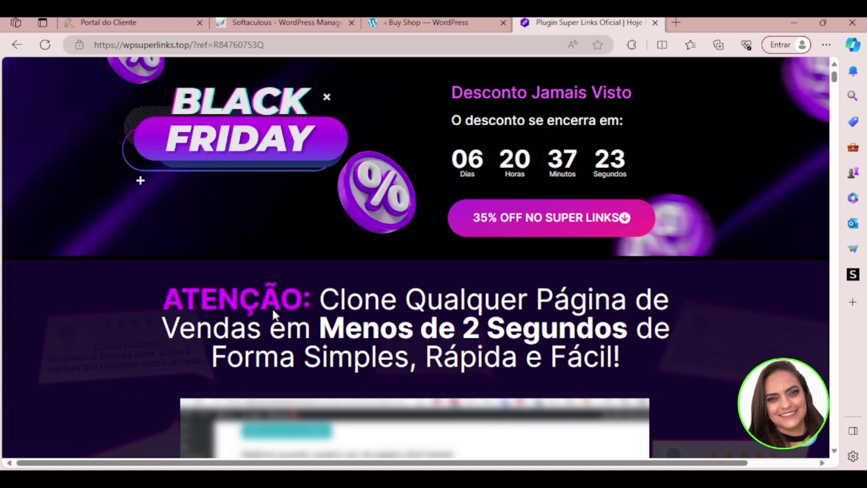
pyautogui.scroll(-4, 272, 307)
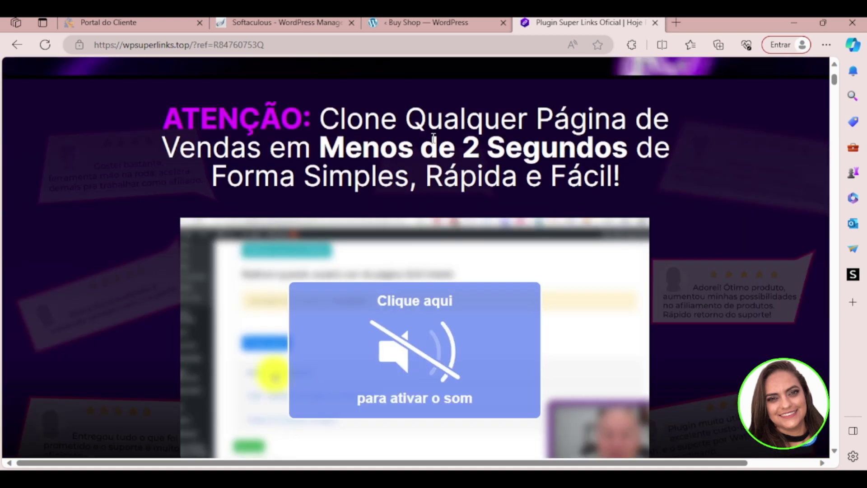